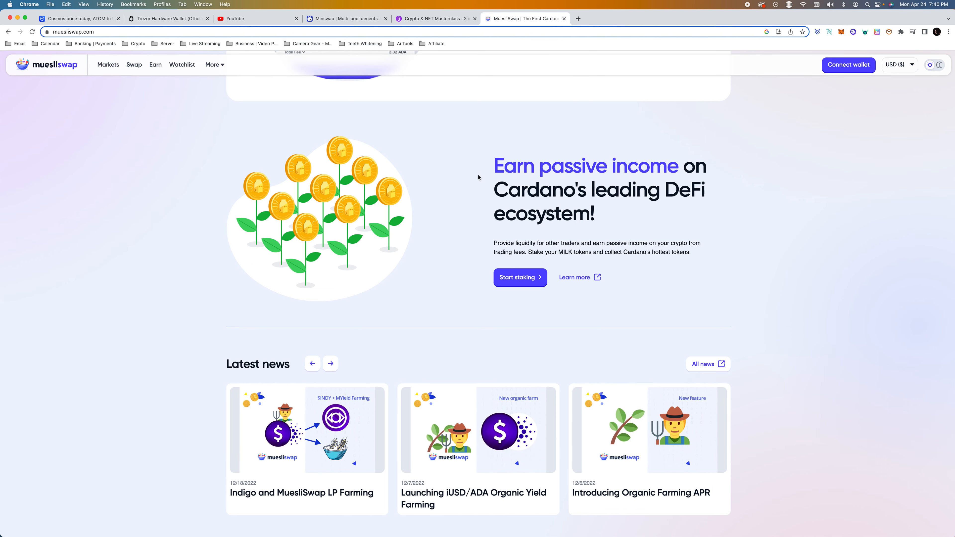
- Look over the MuesliSwap home page, including the passive income, latest news and On-Chain Orderbook sections
{"action": "left_click_drag", "start_coordinate": [495, 166], "coordinate": [670, 177]}
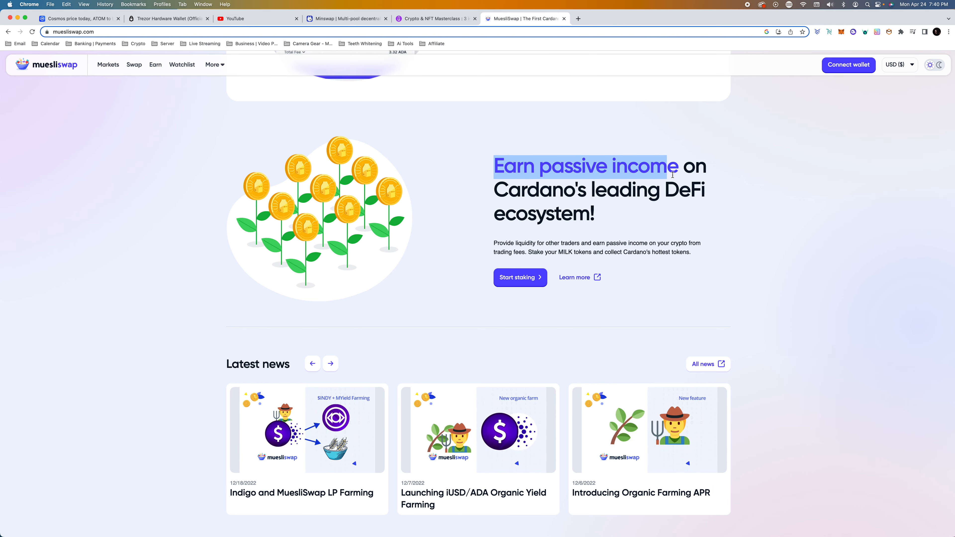
{"action": "left_click", "coordinate": [250, 186]}
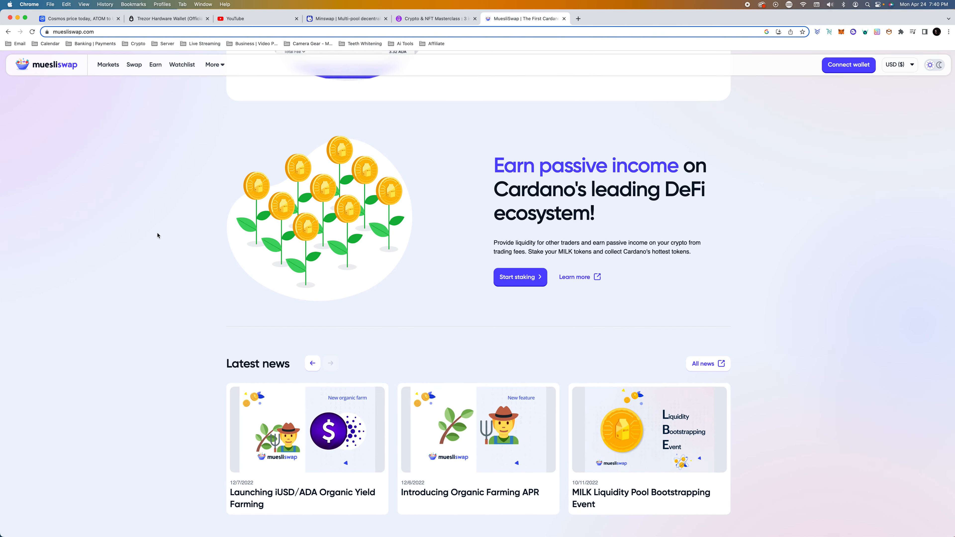
{"action": "scroll", "coordinate": [157, 233], "scroll_direction": "down", "scroll_amount": 7}
{"action": "scroll", "coordinate": [157, 234], "scroll_direction": "up", "scroll_amount": 20}
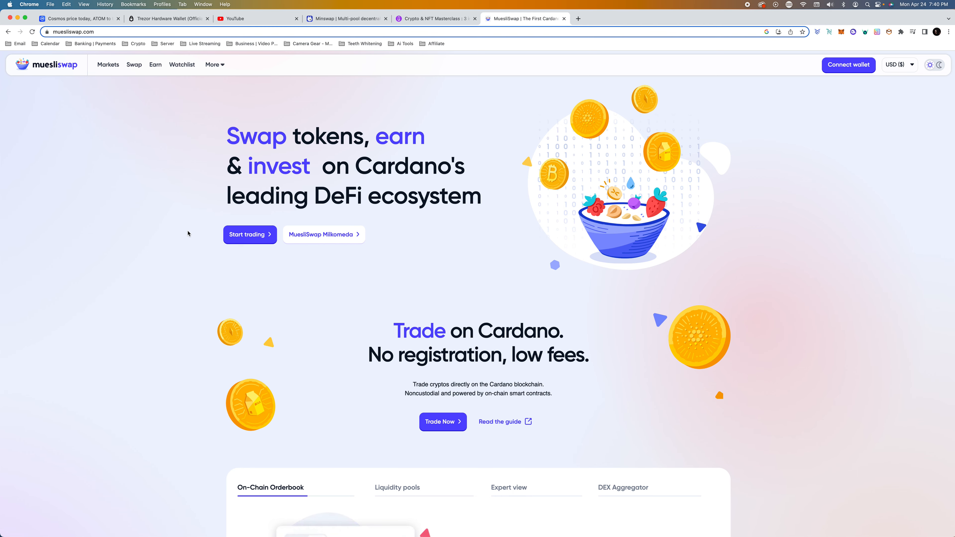
{"action": "scroll", "coordinate": [142, 202], "scroll_direction": "down", "scroll_amount": 15}
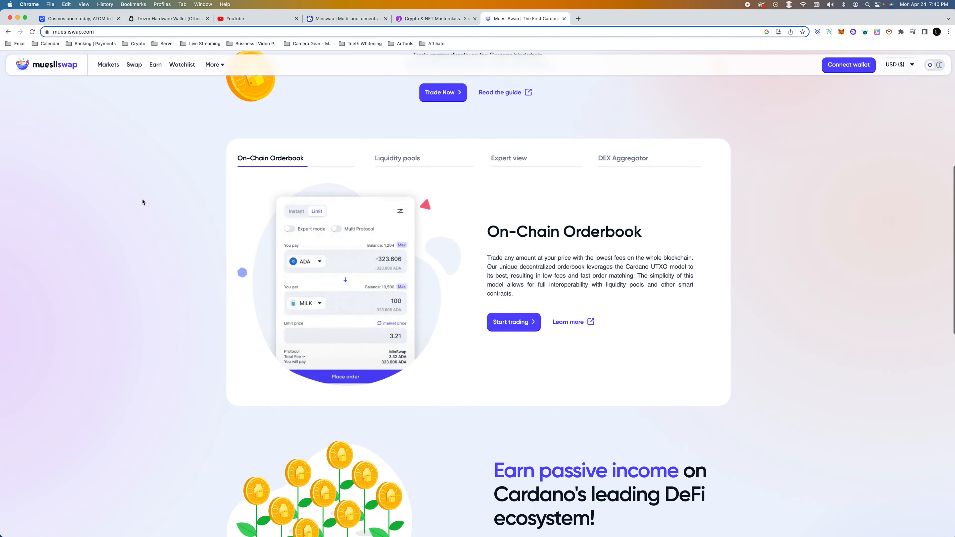
{"action": "scroll", "coordinate": [142, 202], "scroll_direction": "up", "scroll_amount": 15}
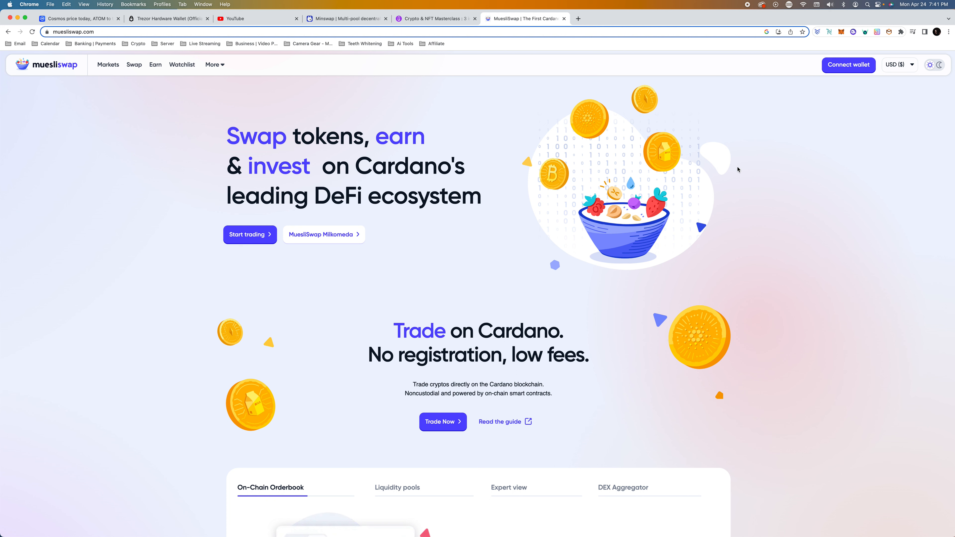
- Review the assets and transaction history in the Nami wallet extension, and close it
{"action": "left_click", "coordinate": [829, 32]}
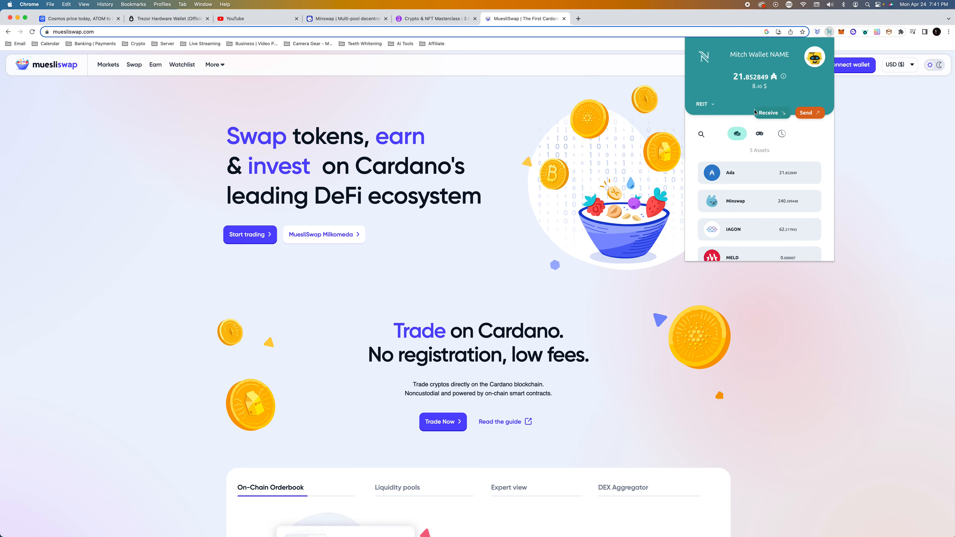
{"action": "scroll", "coordinate": [754, 183], "scroll_direction": "down", "scroll_amount": 2}
{"action": "left_click", "coordinate": [780, 97]}
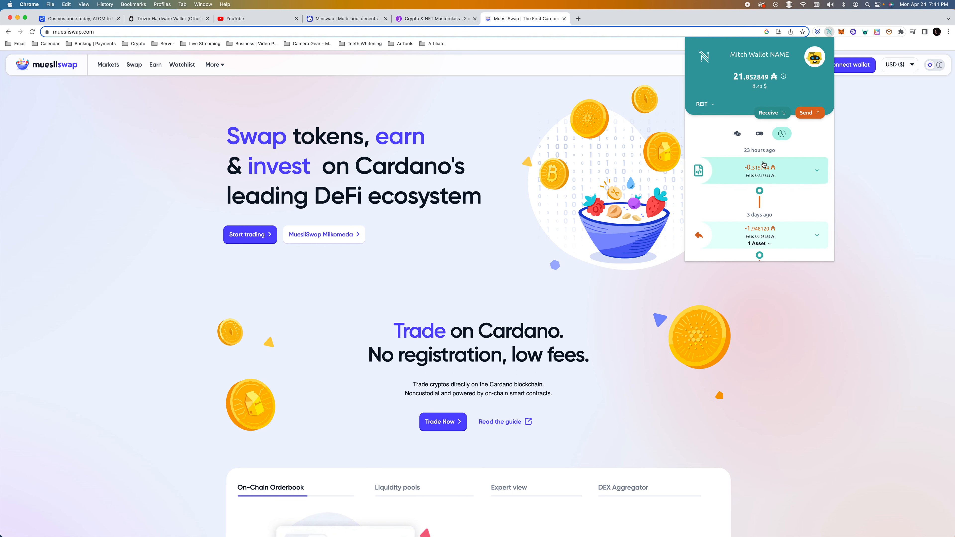
{"action": "scroll", "coordinate": [786, 177], "scroll_direction": "down", "scroll_amount": 5}
{"action": "scroll", "coordinate": [804, 192], "scroll_direction": "down", "scroll_amount": 3}
{"action": "scroll", "coordinate": [804, 192], "scroll_direction": "up", "scroll_amount": 10}
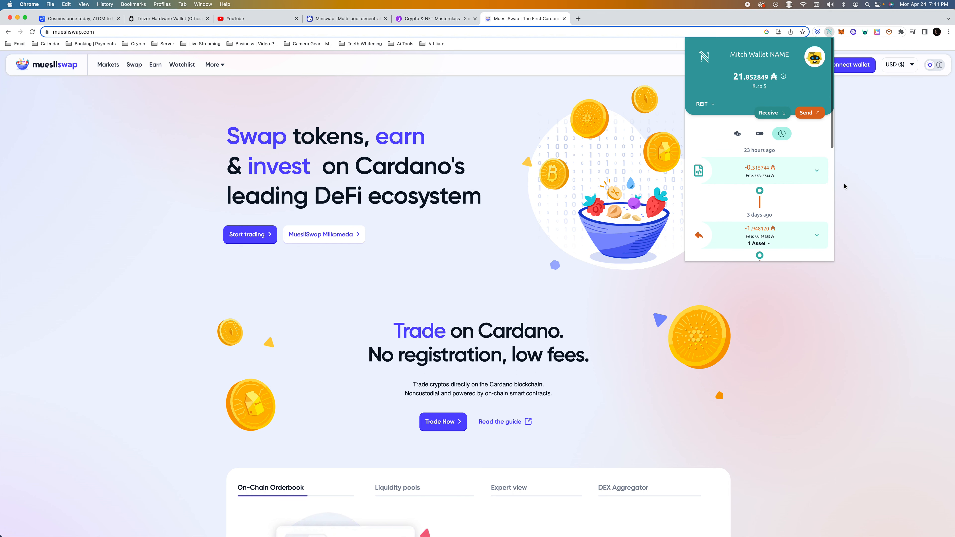
{"action": "left_click", "coordinate": [859, 182]}
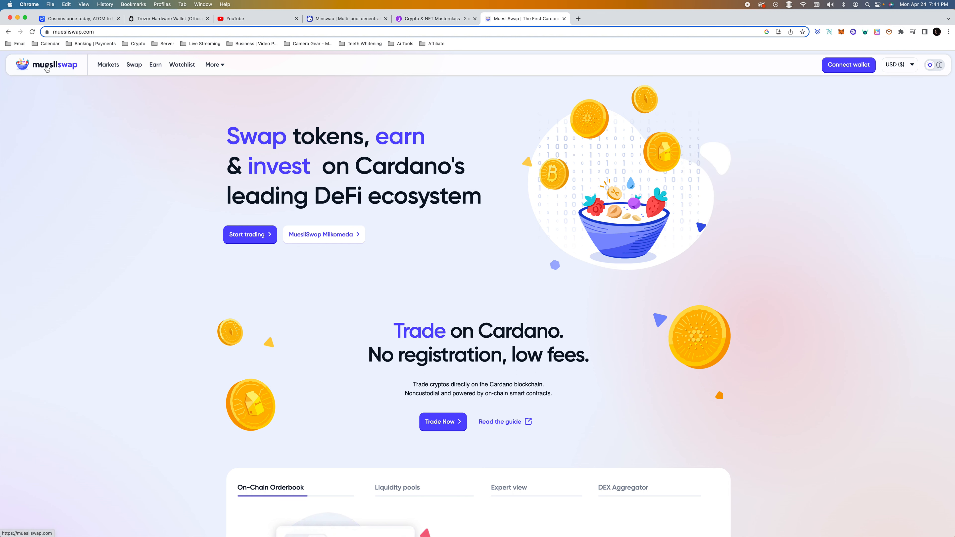
- Examine the home page's trading introduction and On-Chain Orderbook section, and return to its beginning
{"action": "scroll", "coordinate": [80, 264], "scroll_direction": "down", "scroll_amount": 8}
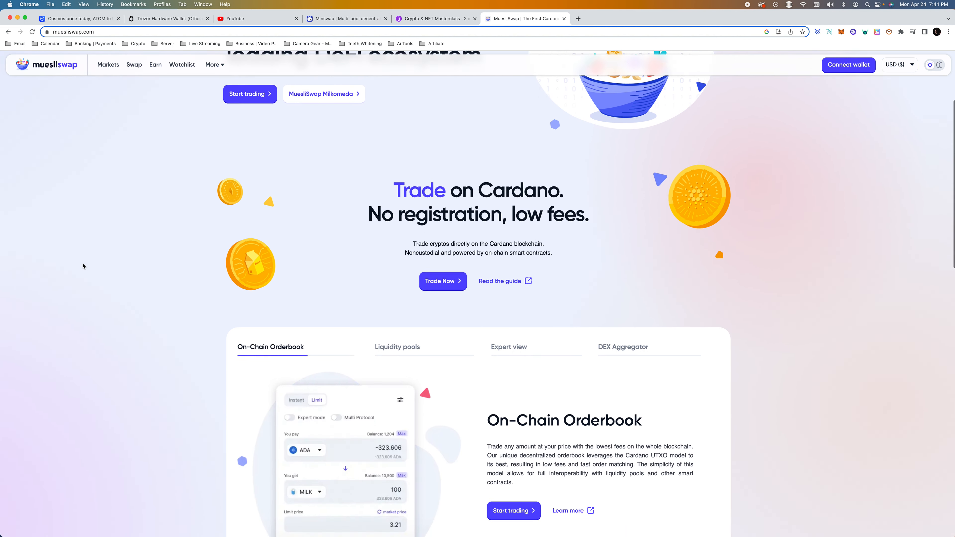
{"action": "scroll", "coordinate": [83, 260], "scroll_direction": "down", "scroll_amount": 1}
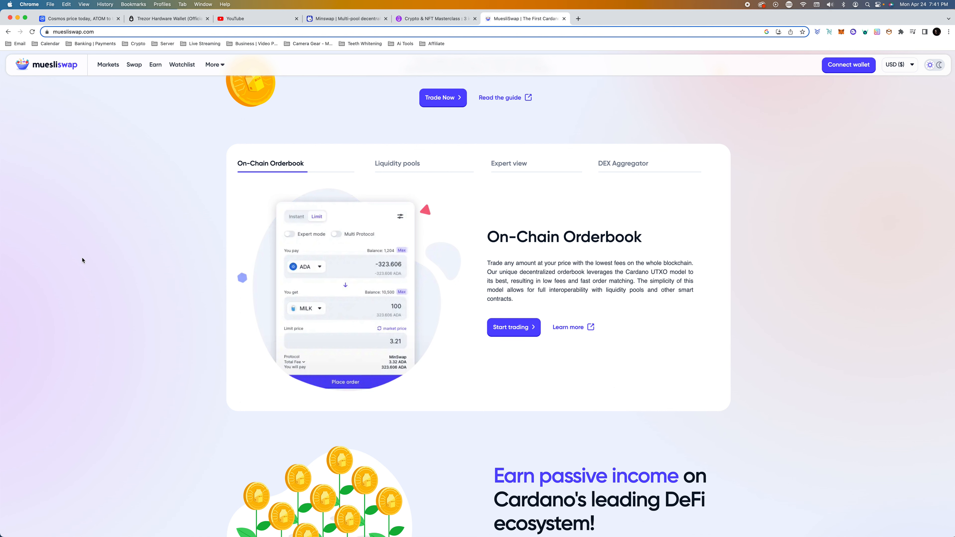
{"action": "scroll", "coordinate": [151, 215], "scroll_direction": "up", "scroll_amount": 10}
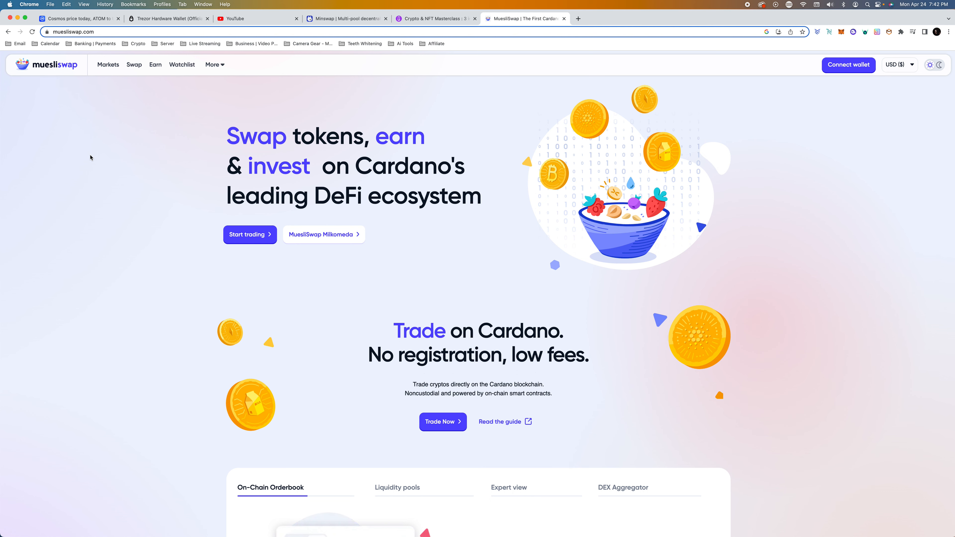
{"action": "scroll", "coordinate": [121, 169], "scroll_direction": "down", "scroll_amount": 5}
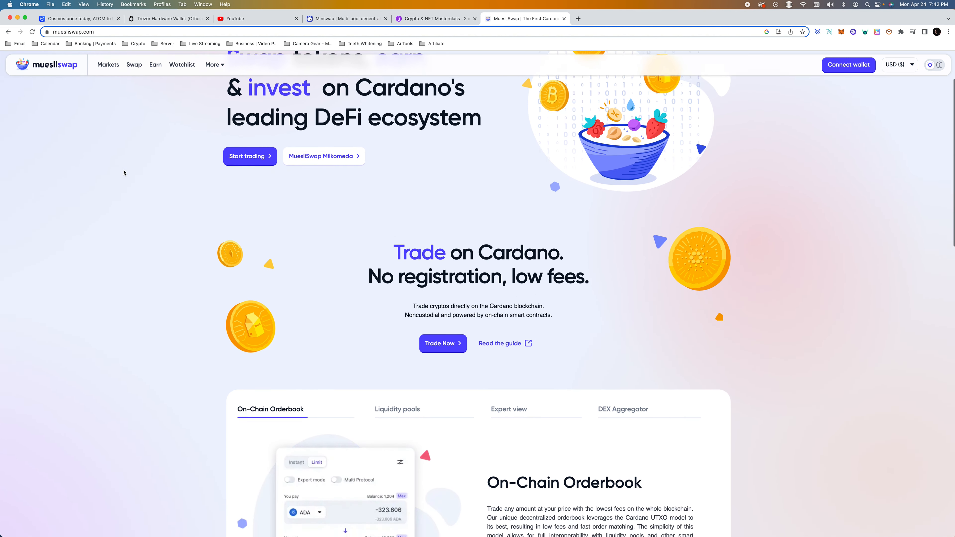
{"action": "scroll", "coordinate": [67, 177], "scroll_direction": "down", "scroll_amount": 5}
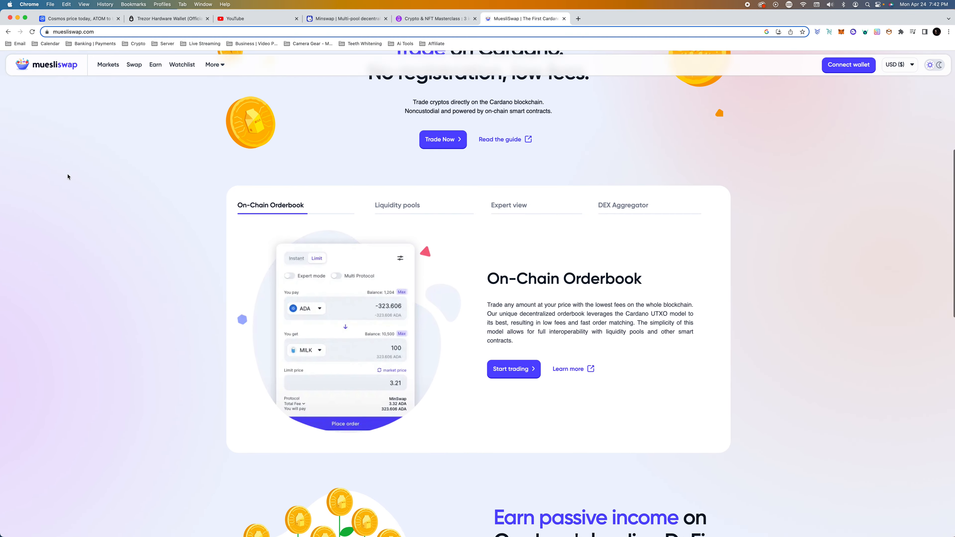
{"action": "left_click", "coordinate": [55, 68]}
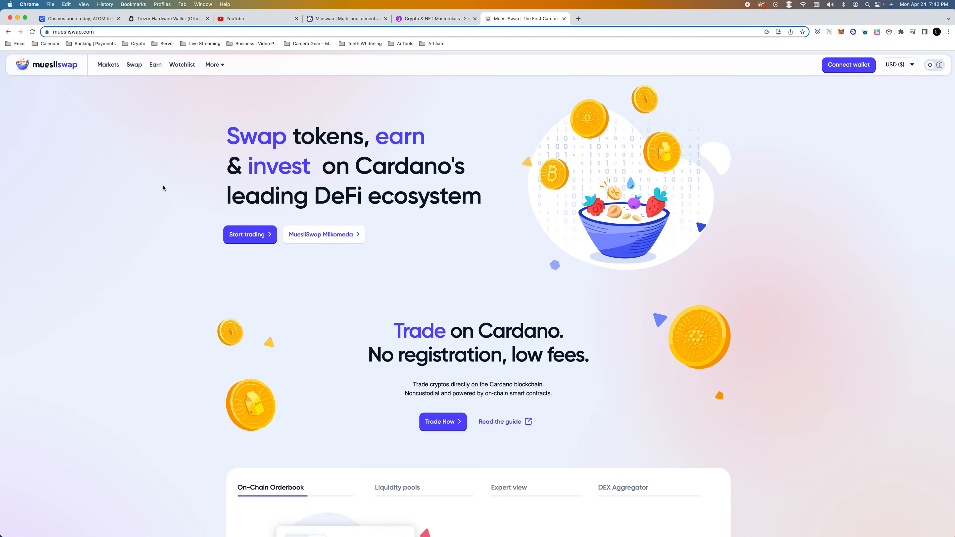
{"action": "scroll", "coordinate": [162, 190], "scroll_direction": "down", "scroll_amount": 3}
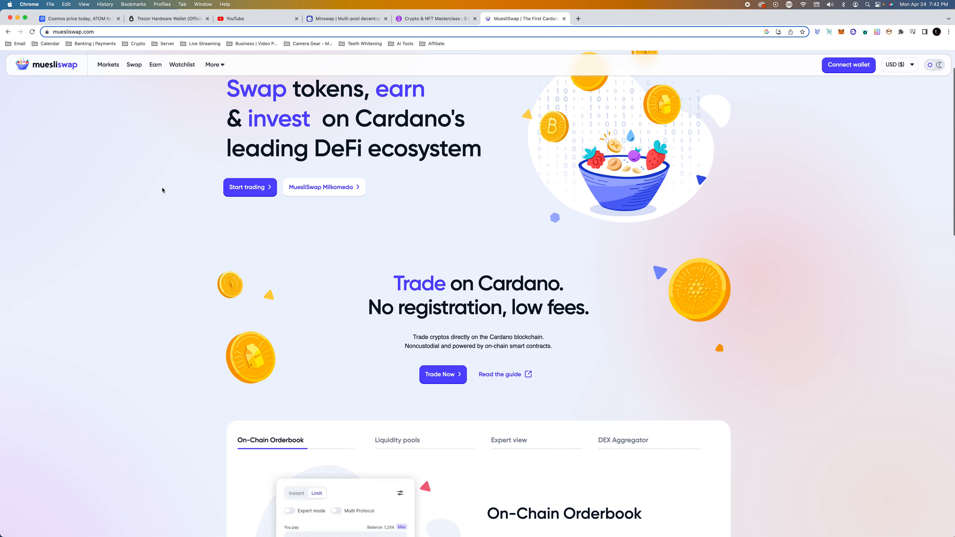
{"action": "scroll", "coordinate": [161, 190], "scroll_direction": "up", "scroll_amount": 3}
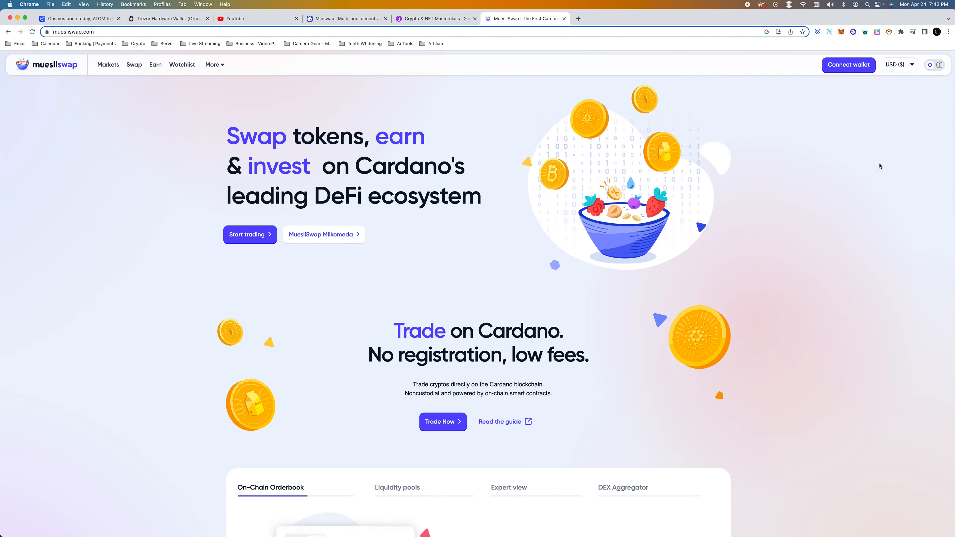
- Connect the Yoroi wallet to MuesliSwap using its Model T account, and choose $redcape as the display handle
{"action": "left_click", "coordinate": [844, 66]}
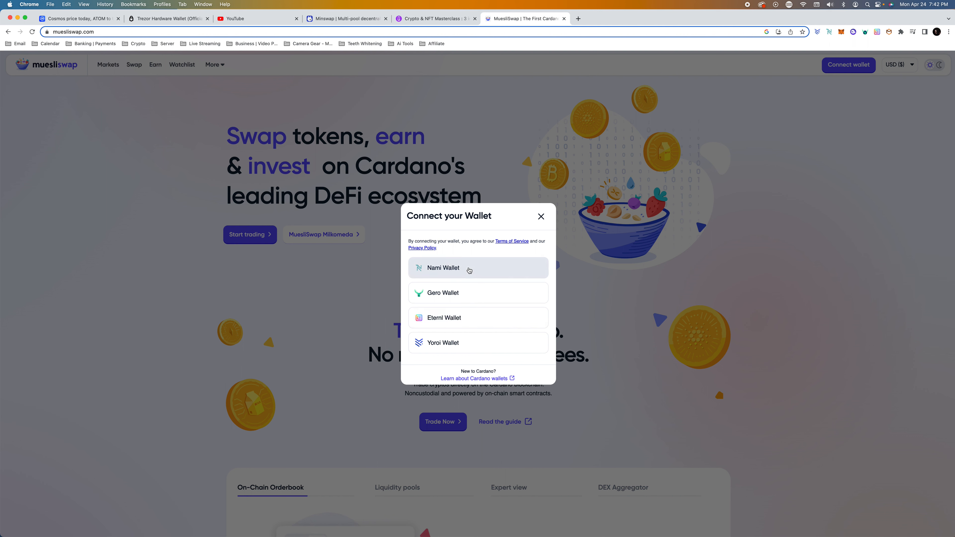
{"action": "left_click", "coordinate": [471, 346]}
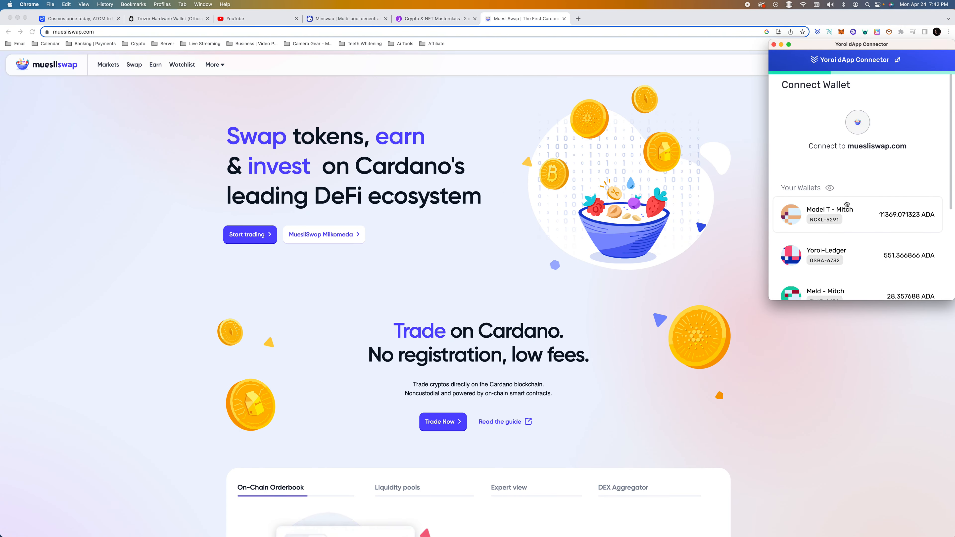
{"action": "scroll", "coordinate": [876, 227], "scroll_direction": "down", "scroll_amount": 3}
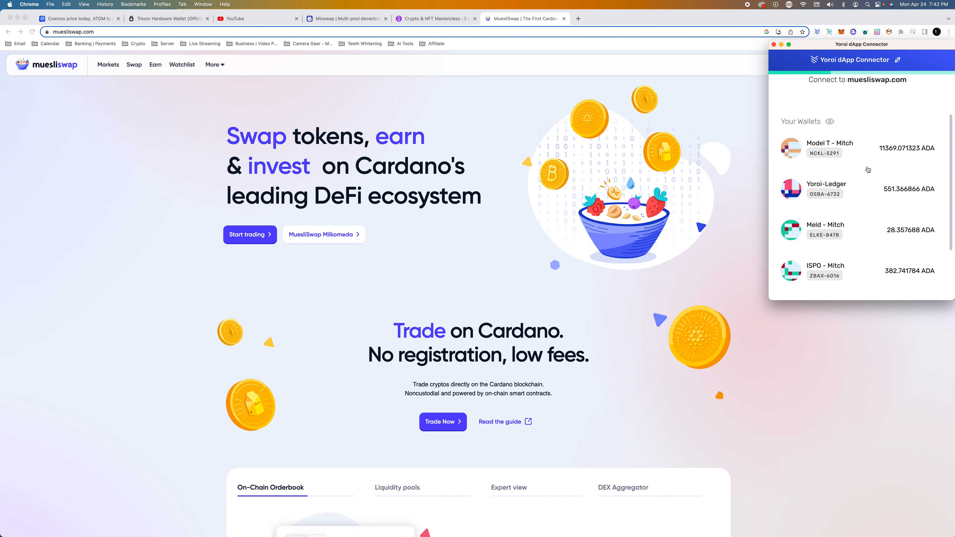
{"action": "scroll", "coordinate": [868, 169], "scroll_direction": "down", "scroll_amount": 2}
{"action": "scroll", "coordinate": [868, 170], "scroll_direction": "up", "scroll_amount": 4}
{"action": "left_click", "coordinate": [869, 205]}
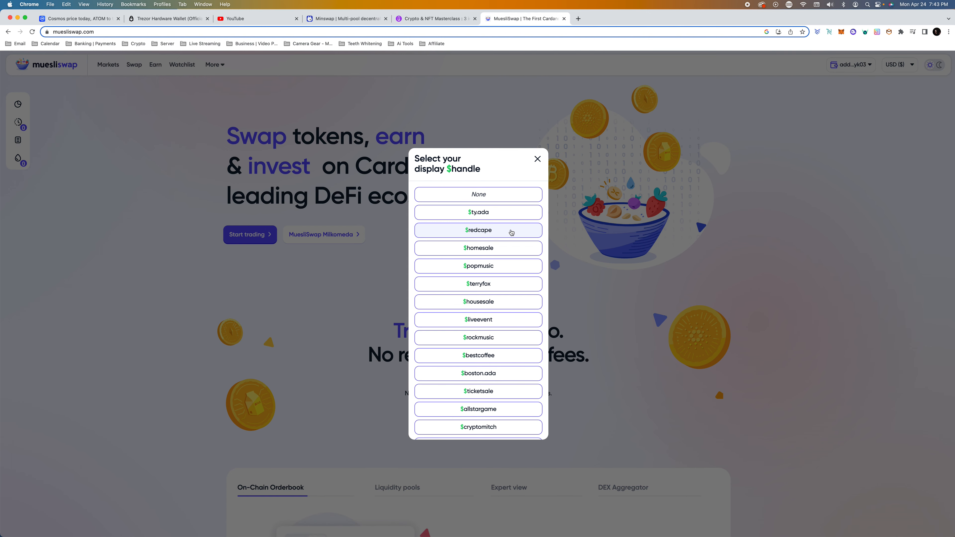
{"action": "left_click", "coordinate": [512, 232]}
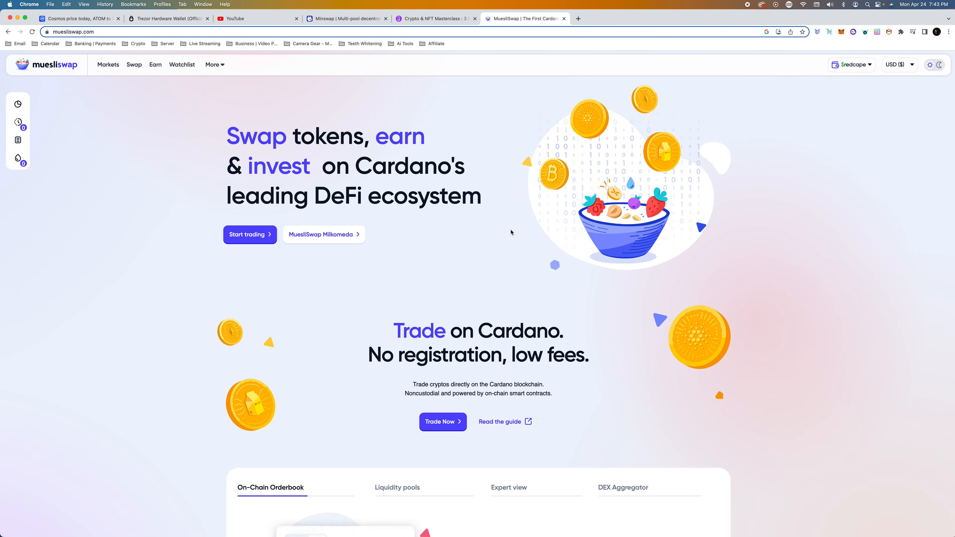
- Check the connected wallet's provider, network and balance details, and review the On-Chain Orderbook section of the home page
{"action": "left_click", "coordinate": [866, 68]}
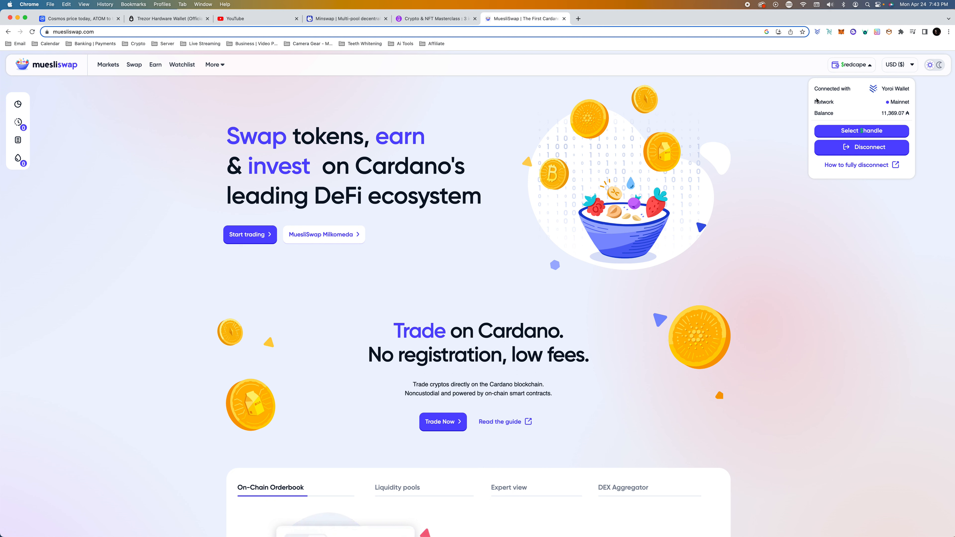
{"action": "left_click", "coordinate": [746, 107]}
{"action": "scroll", "coordinate": [594, 164], "scroll_direction": "down", "scroll_amount": 3}
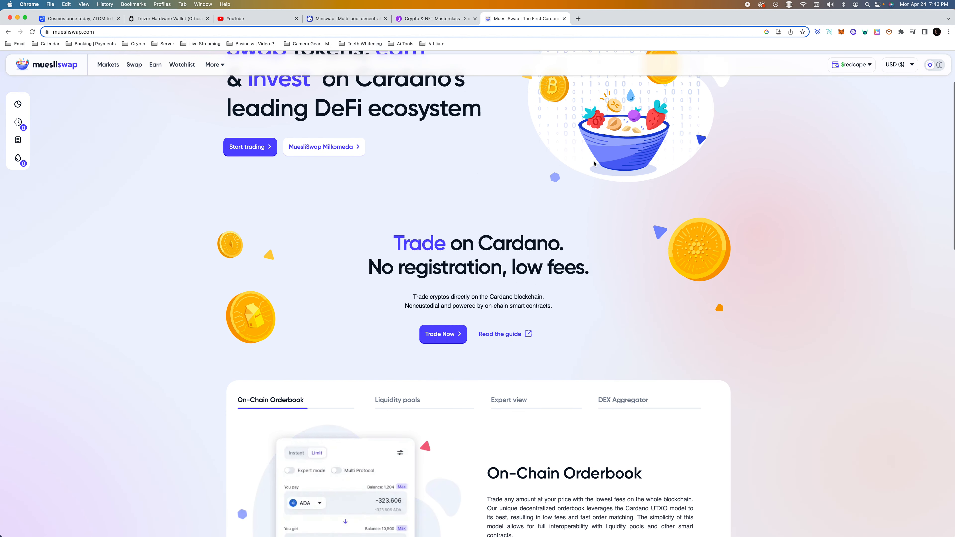
{"action": "left_click", "coordinate": [851, 65]}
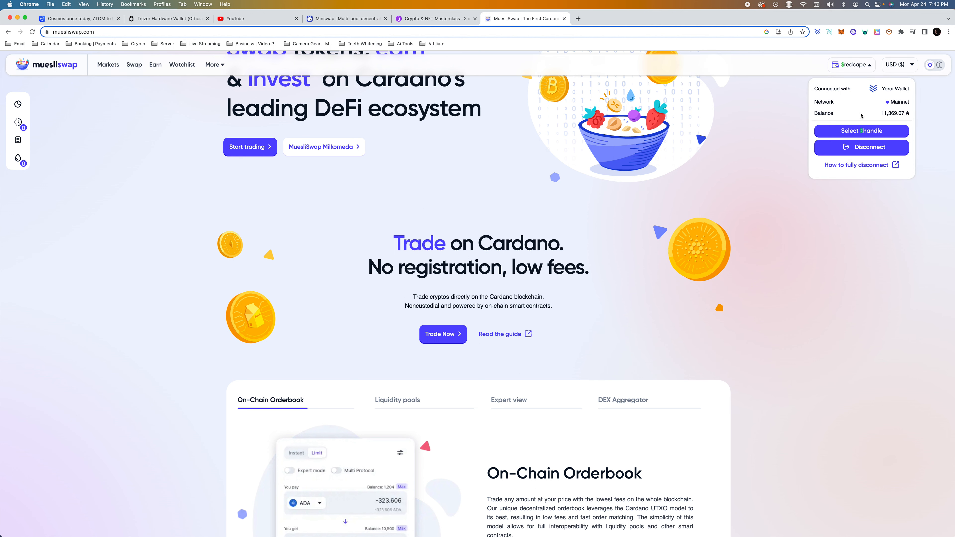
{"action": "left_click", "coordinate": [722, 137]}
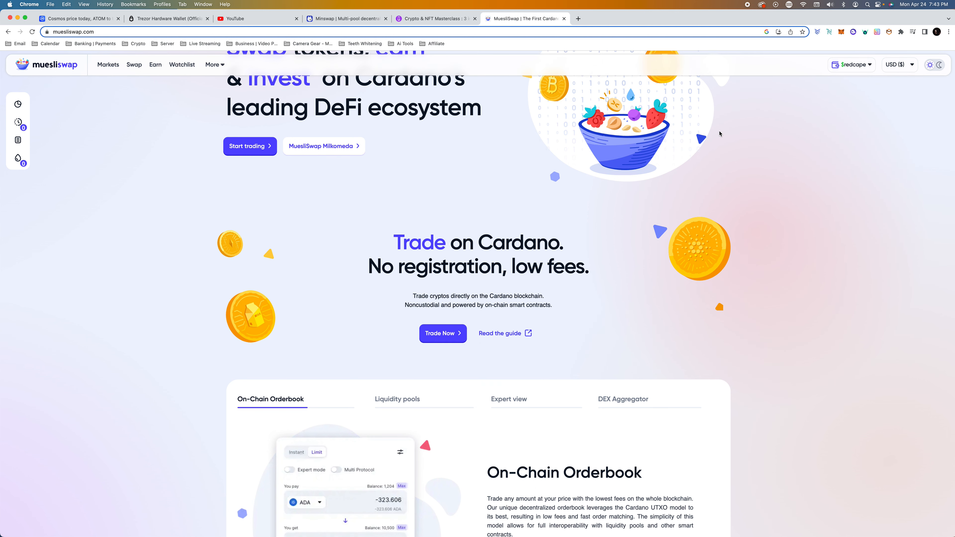
{"action": "scroll", "coordinate": [718, 181], "scroll_direction": "down", "scroll_amount": 3}
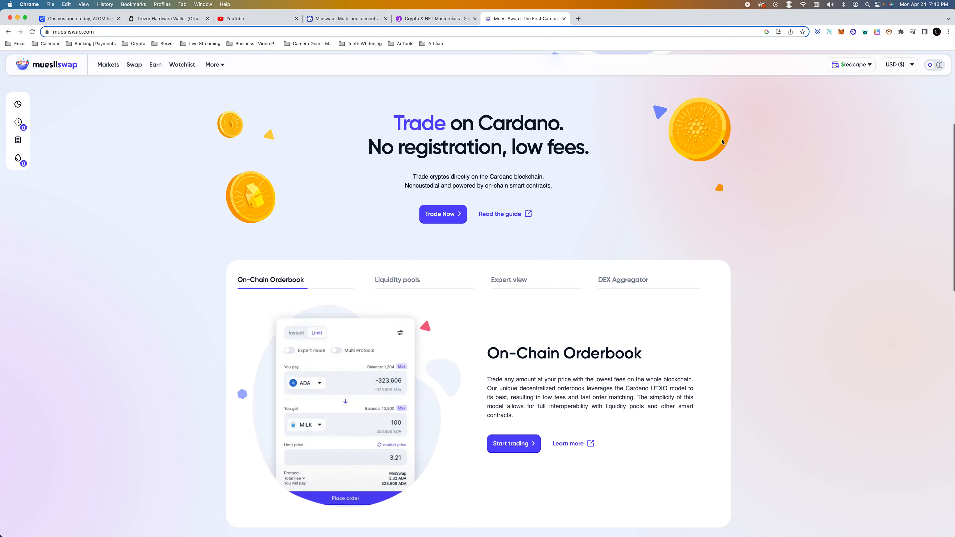
{"action": "scroll", "coordinate": [342, 203], "scroll_direction": "down", "scroll_amount": 3}
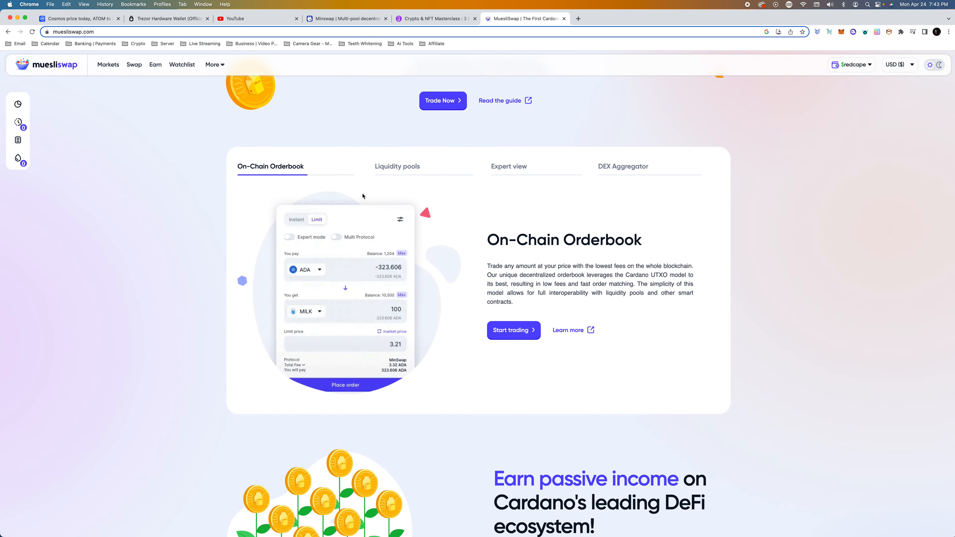
{"action": "scroll", "coordinate": [343, 191], "scroll_direction": "down", "scroll_amount": 1}
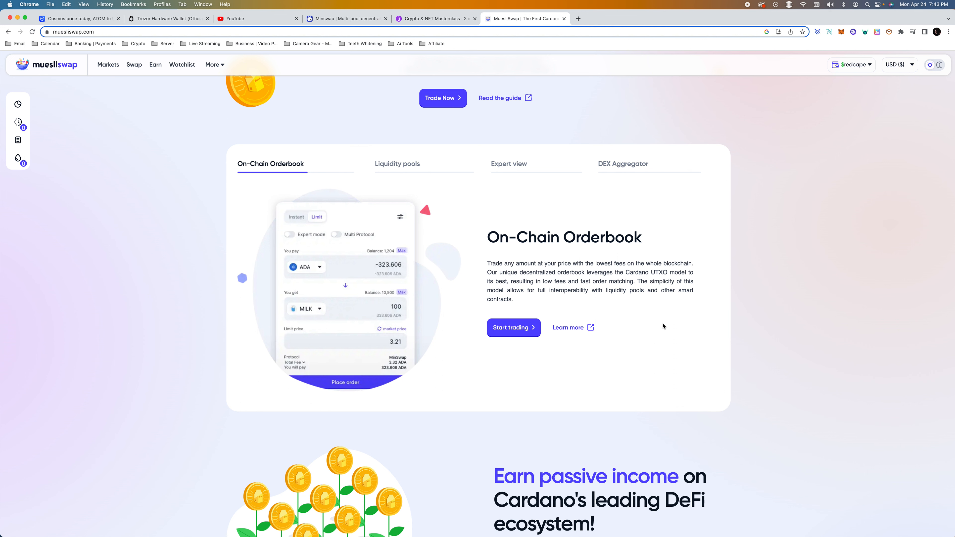
{"action": "scroll", "coordinate": [454, 293], "scroll_direction": "up", "scroll_amount": 10}
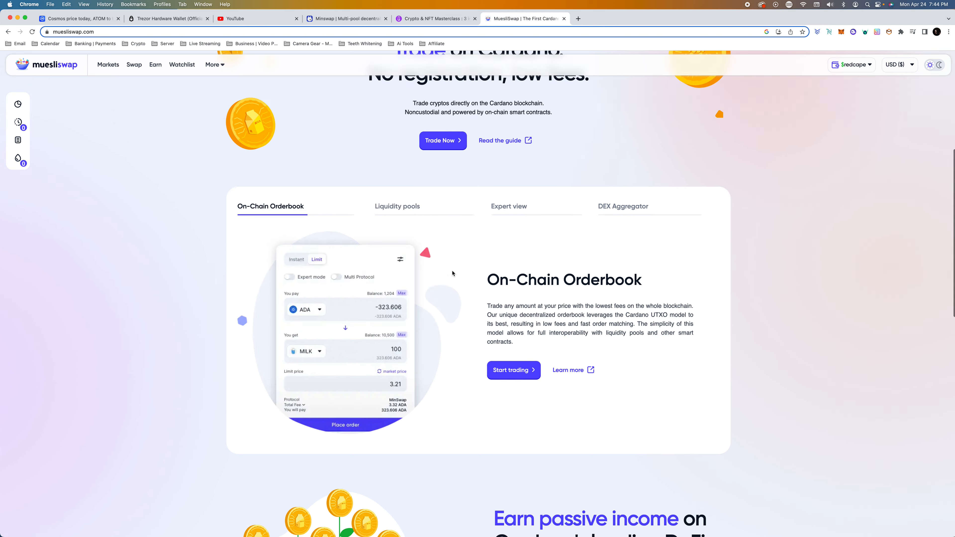
- Open the Cardano markets overview and sort the token list by 7-day change in descending order
{"action": "left_click", "coordinate": [113, 68]}
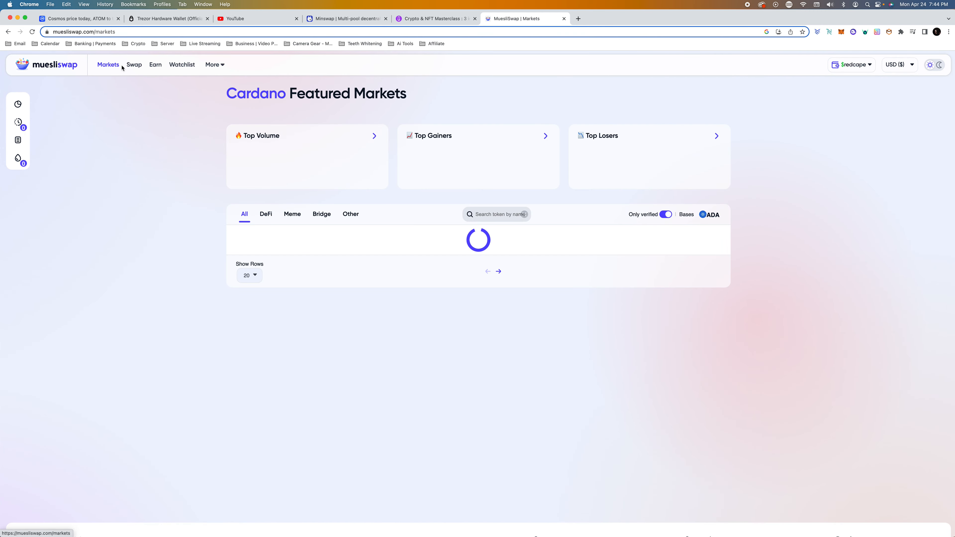
{"action": "scroll", "coordinate": [132, 219], "scroll_direction": "down", "scroll_amount": 9}
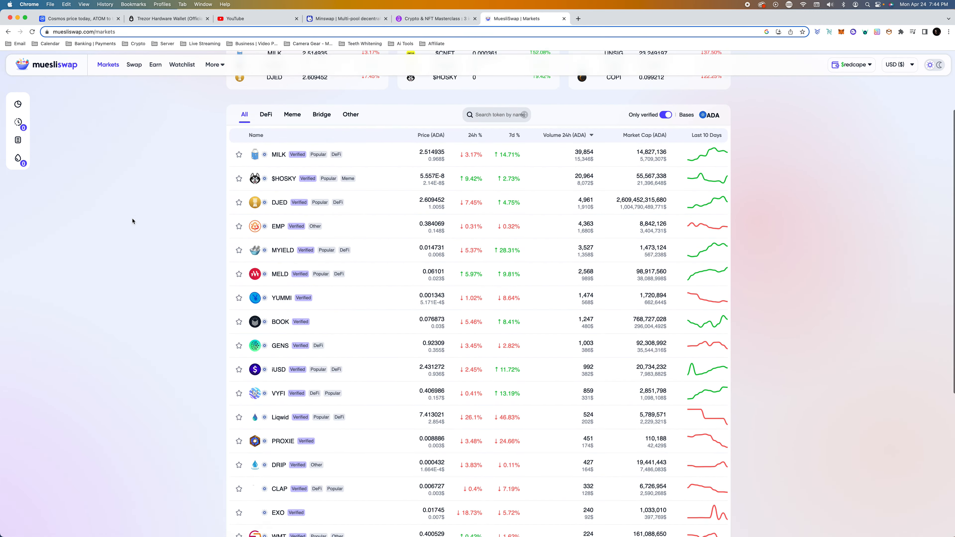
{"action": "scroll", "coordinate": [307, 211], "scroll_direction": "up", "scroll_amount": 9}
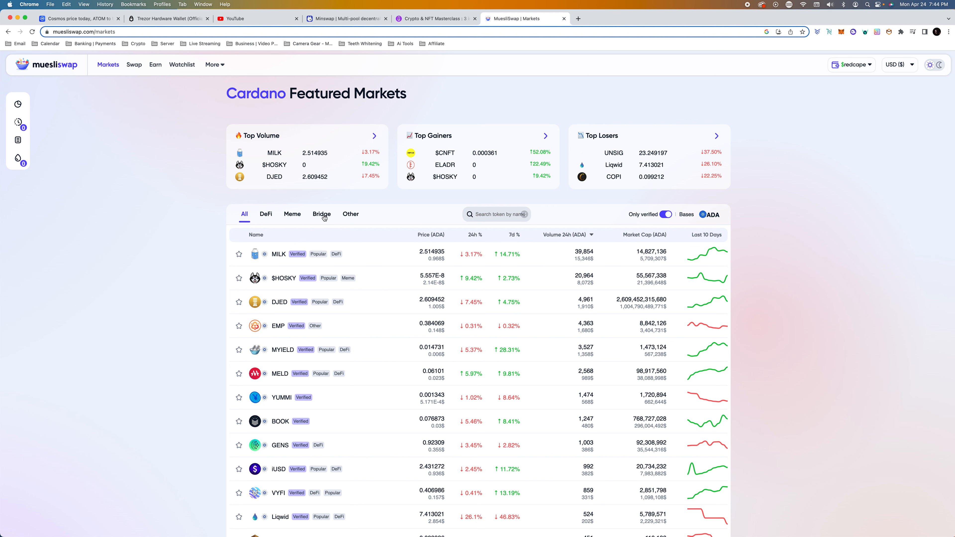
{"action": "left_click", "coordinate": [514, 235]}
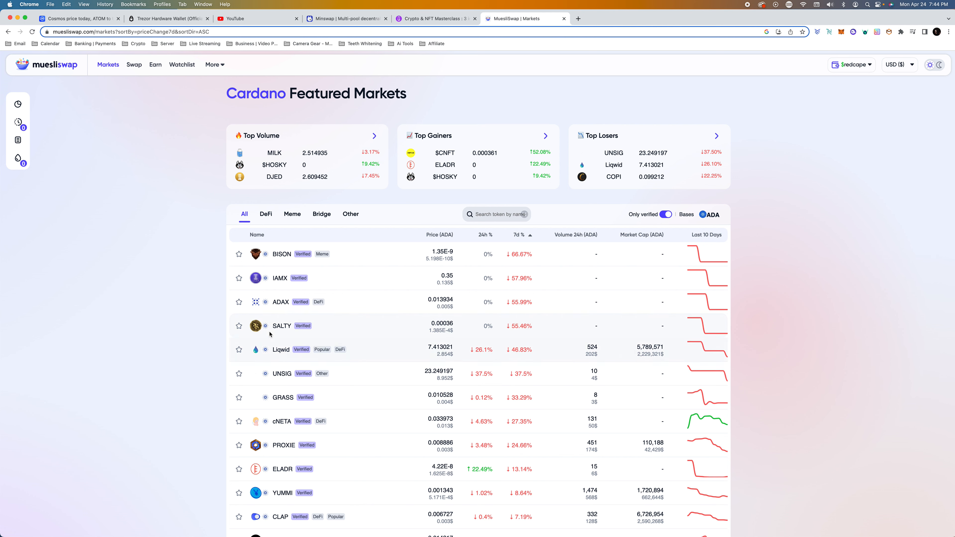
{"action": "left_click", "coordinate": [527, 237]}
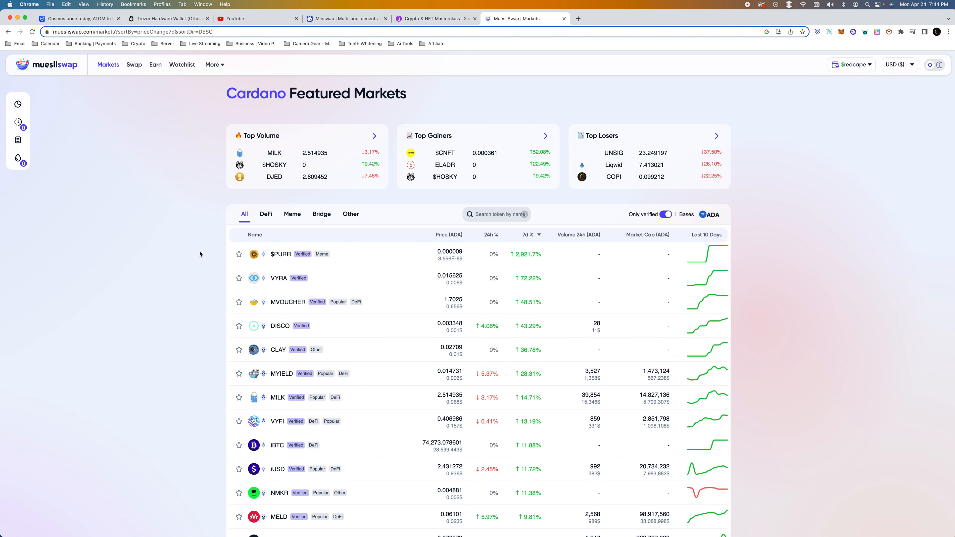
- Review the token list sorted by 7-day change, and filter it by the DeFi category and by the Meme category
{"action": "scroll", "coordinate": [200, 254], "scroll_direction": "down", "scroll_amount": 5}
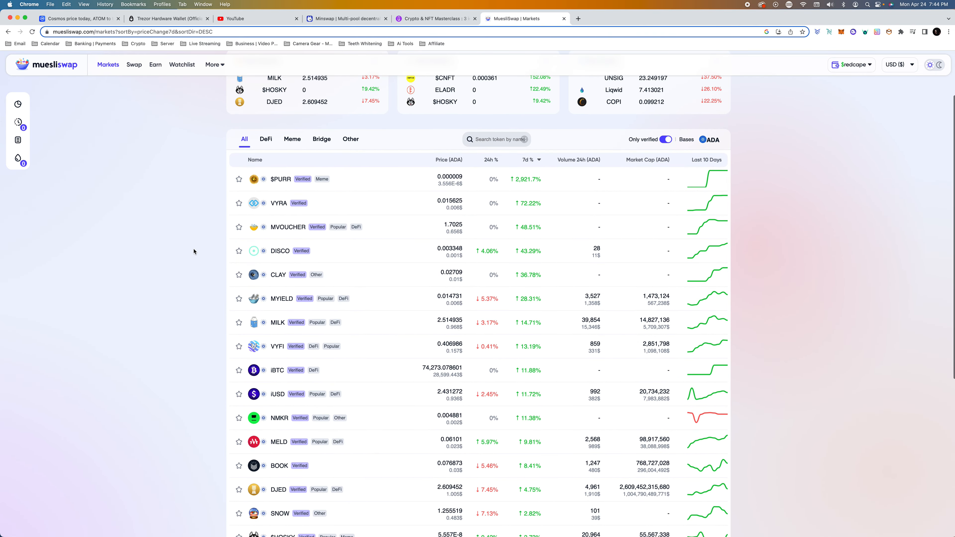
{"action": "scroll", "coordinate": [194, 250], "scroll_direction": "down", "scroll_amount": 2}
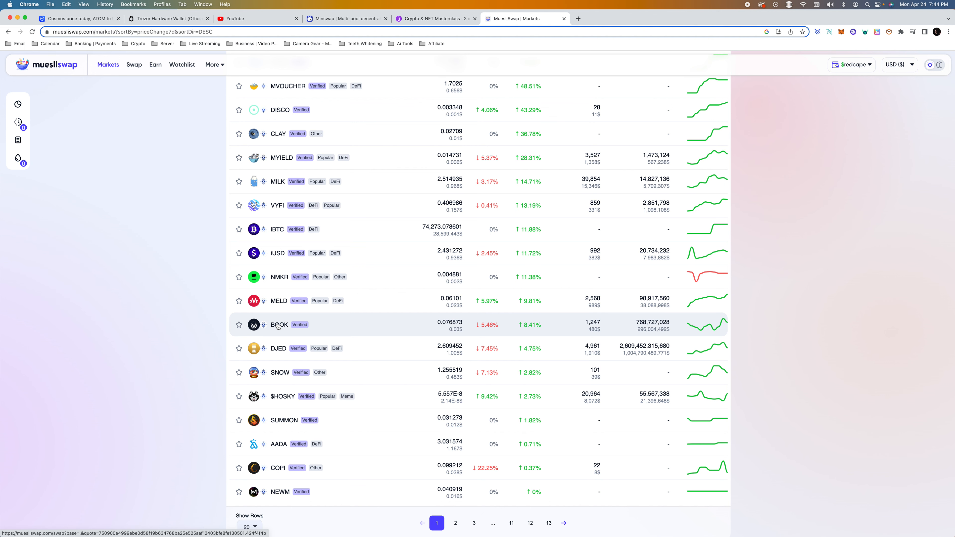
{"action": "scroll", "coordinate": [410, 318], "scroll_direction": "down", "scroll_amount": 2}
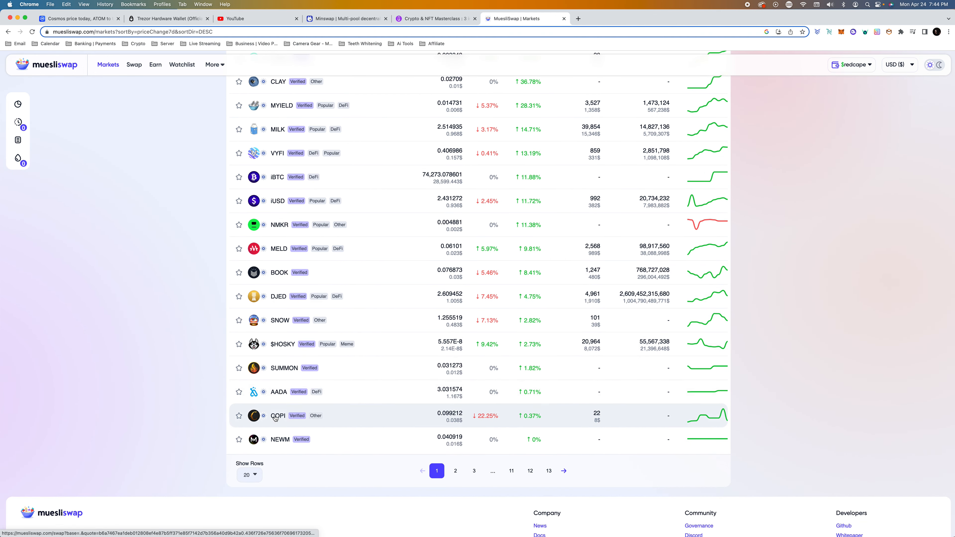
{"action": "scroll", "coordinate": [485, 280], "scroll_direction": "up", "scroll_amount": 10}
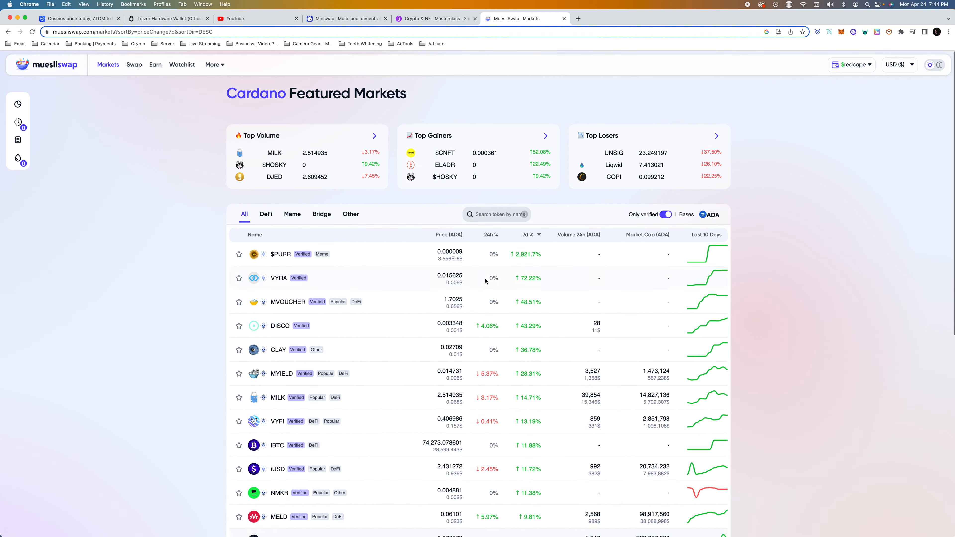
{"action": "left_click", "coordinate": [270, 215]}
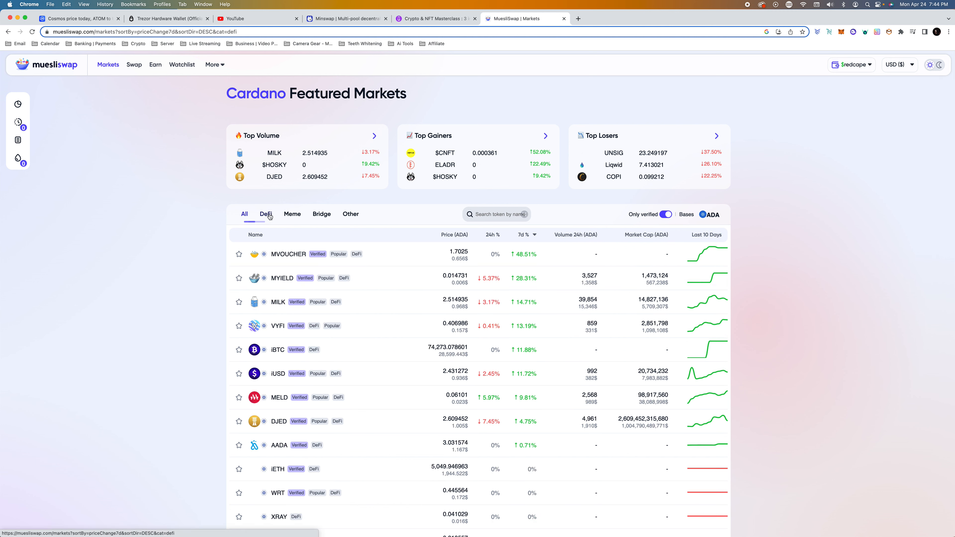
{"action": "left_click", "coordinate": [290, 218]}
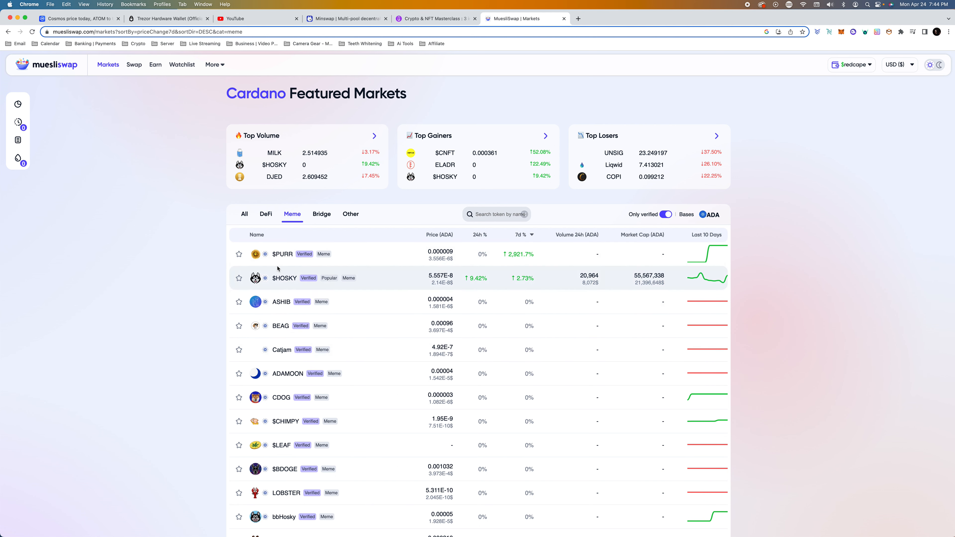
- Open the $PURR swap page from the Meme tokens and set the amount to pay to 50 ADA
{"action": "left_click", "coordinate": [287, 256]}
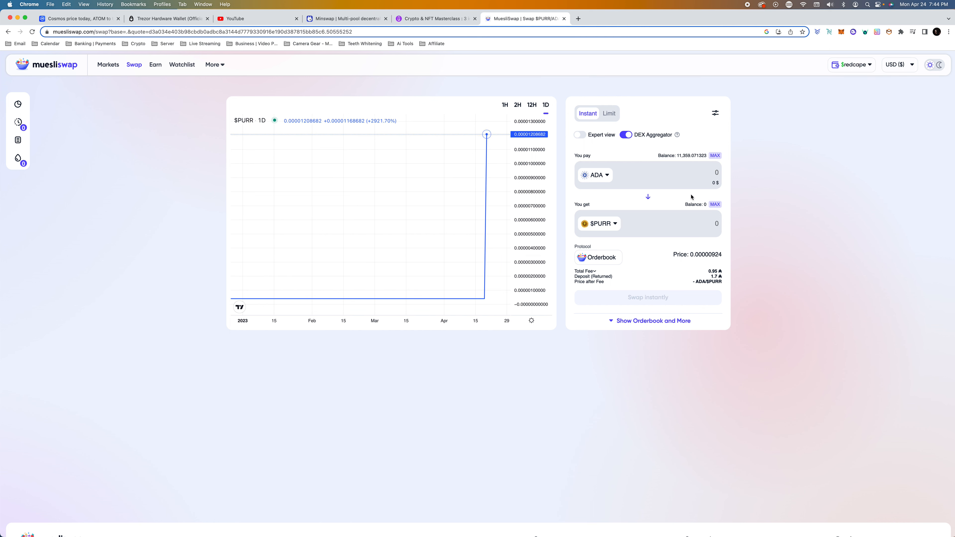
{"action": "left_click", "coordinate": [706, 172]}
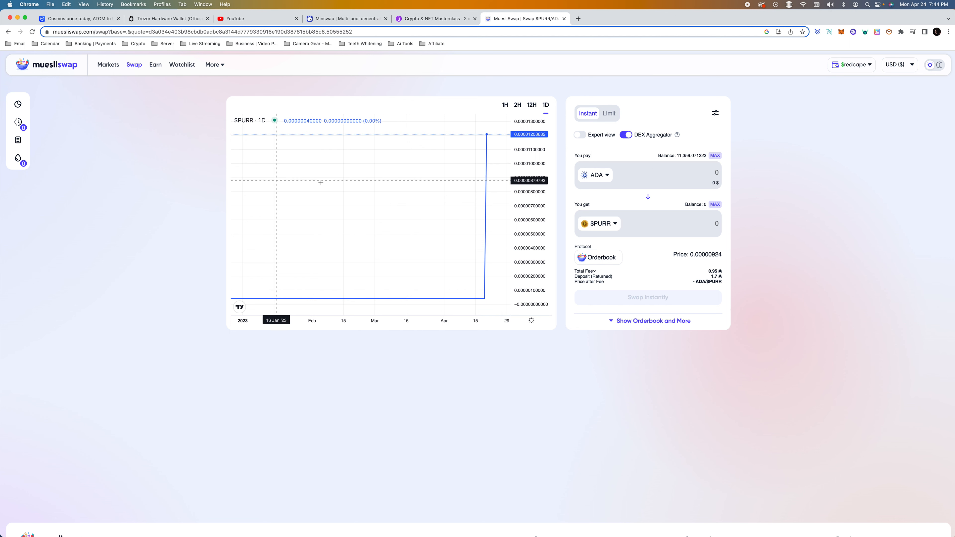
{"action": "type", "text": "50"}
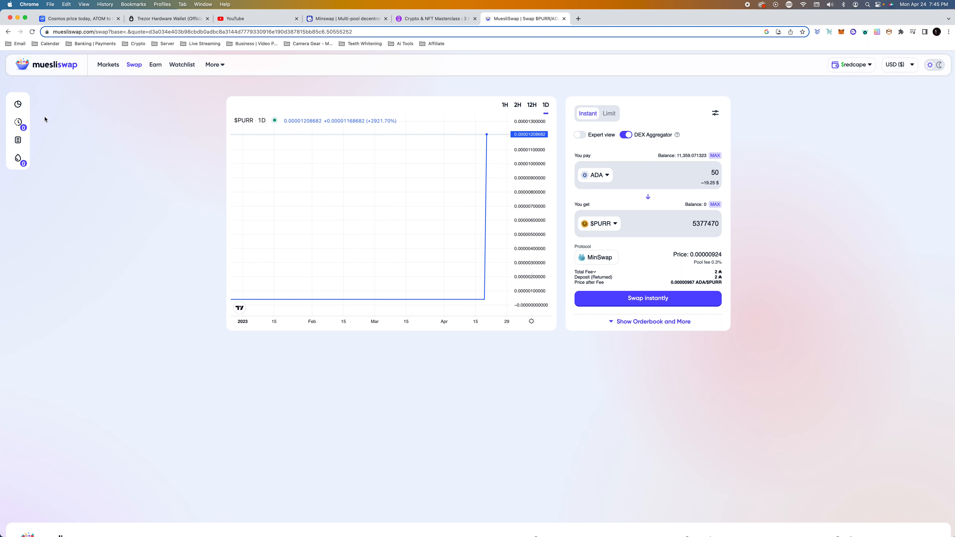
- Go to the general swap page, browse the selectable tokens, and search for copi to choose COPI as the token to receive
{"action": "left_click", "coordinate": [135, 68]}
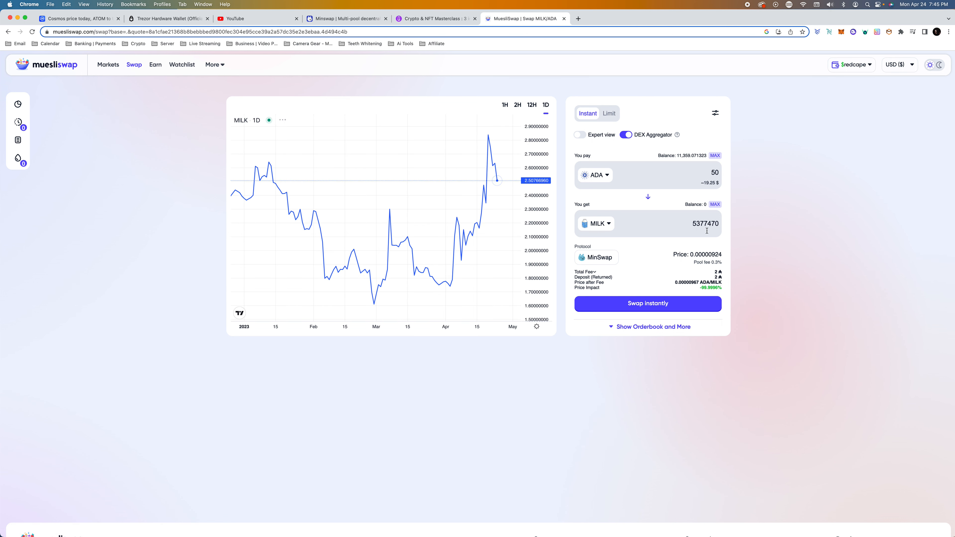
{"action": "left_click", "coordinate": [586, 224]}
{"action": "scroll", "coordinate": [443, 290], "scroll_direction": "down", "scroll_amount": 3}
{"action": "scroll", "coordinate": [443, 290], "scroll_direction": "down", "scroll_amount": 10}
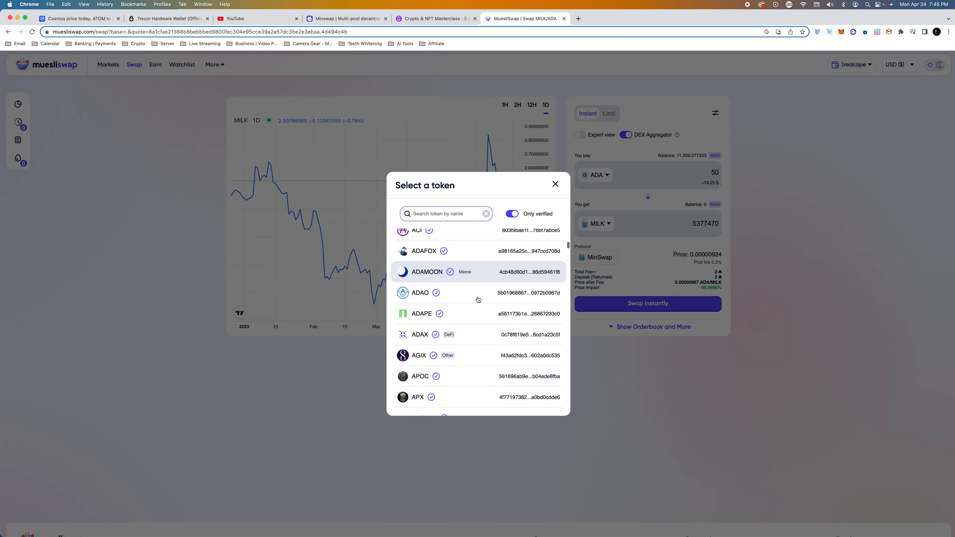
{"action": "scroll", "coordinate": [477, 292], "scroll_direction": "up", "scroll_amount": 5}
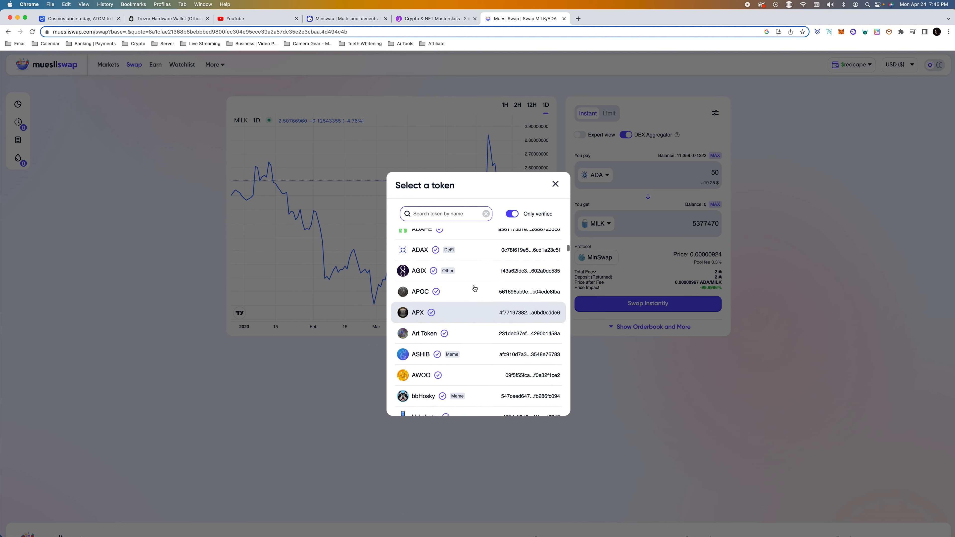
{"action": "scroll", "coordinate": [474, 288], "scroll_direction": "down", "scroll_amount": 12}
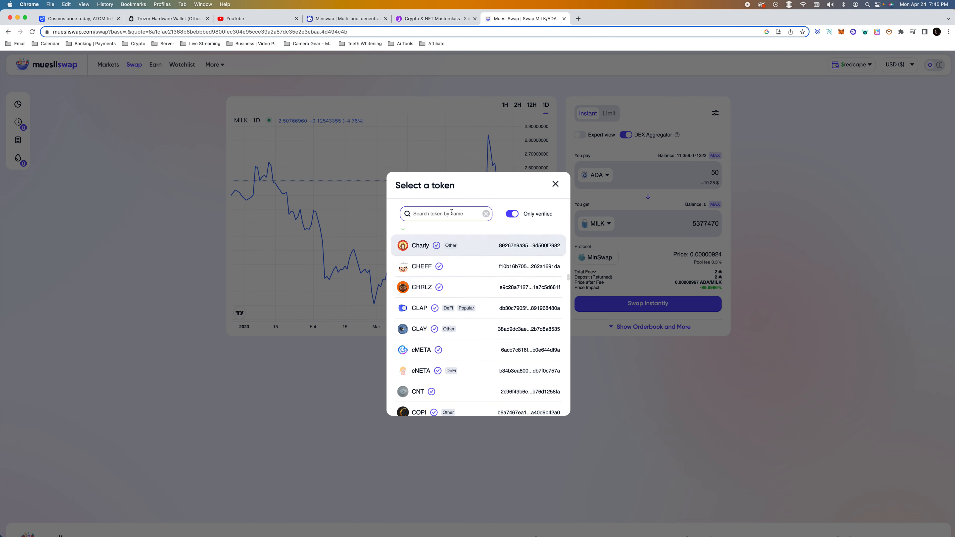
{"action": "type", "text": "copi"}
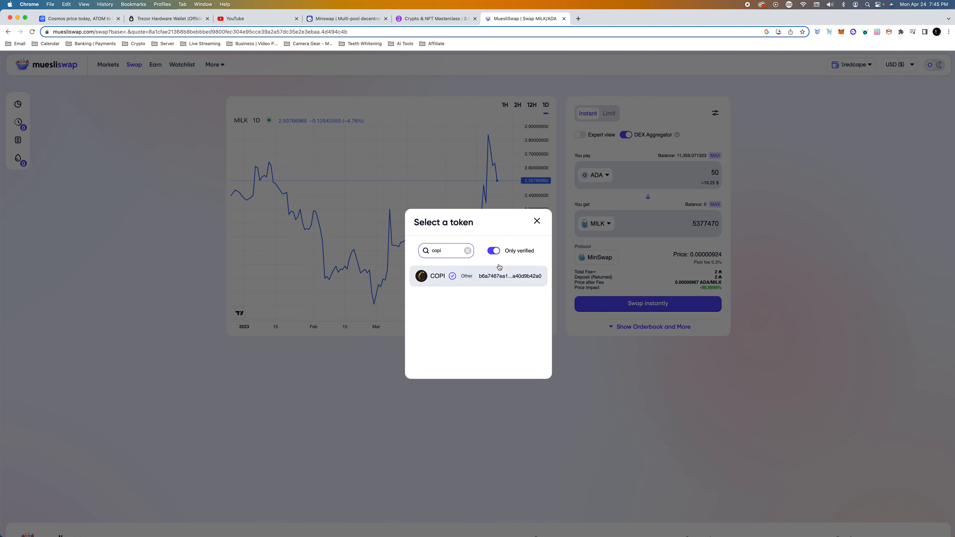
{"action": "left_click", "coordinate": [484, 275]}
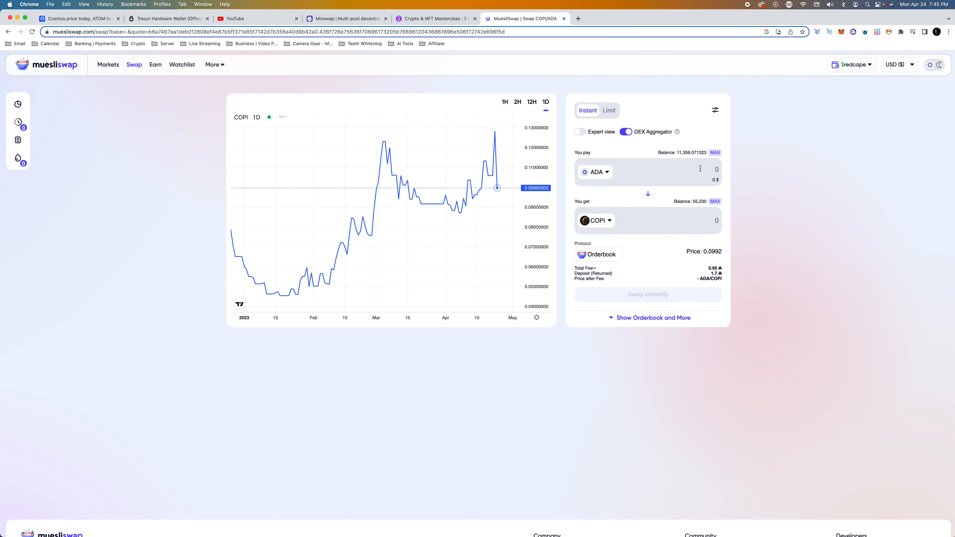
- Set the amount to pay for COPI to 100 ADA
{"action": "type", "text": "1"}
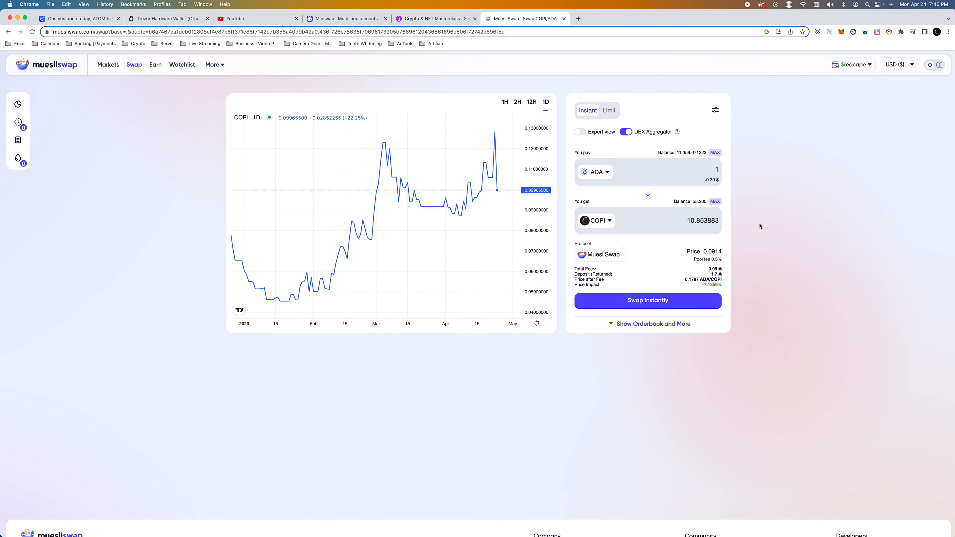
{"action": "double_click", "coordinate": [712, 167]}
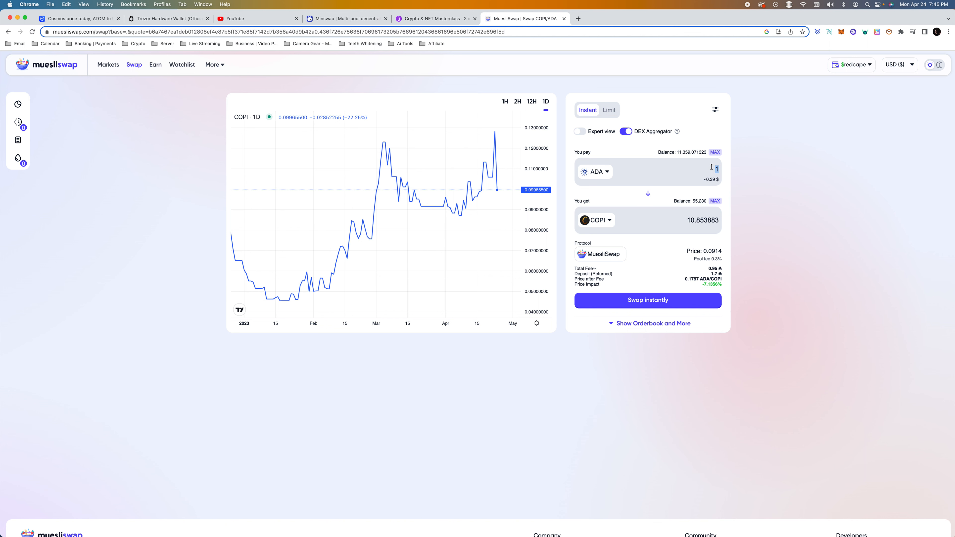
{"action": "type", "text": "00"}
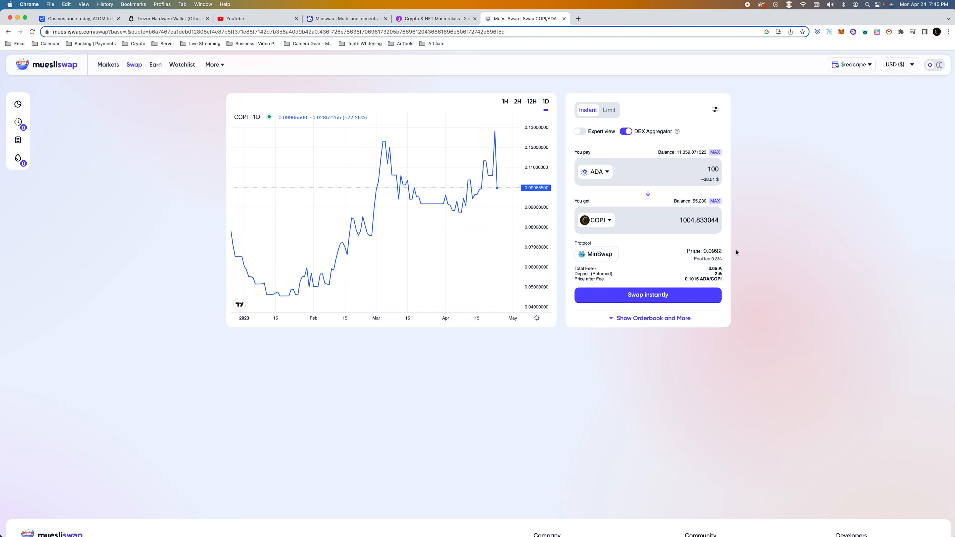
{"action": "scroll", "coordinate": [735, 256], "scroll_direction": "up", "scroll_amount": 1}
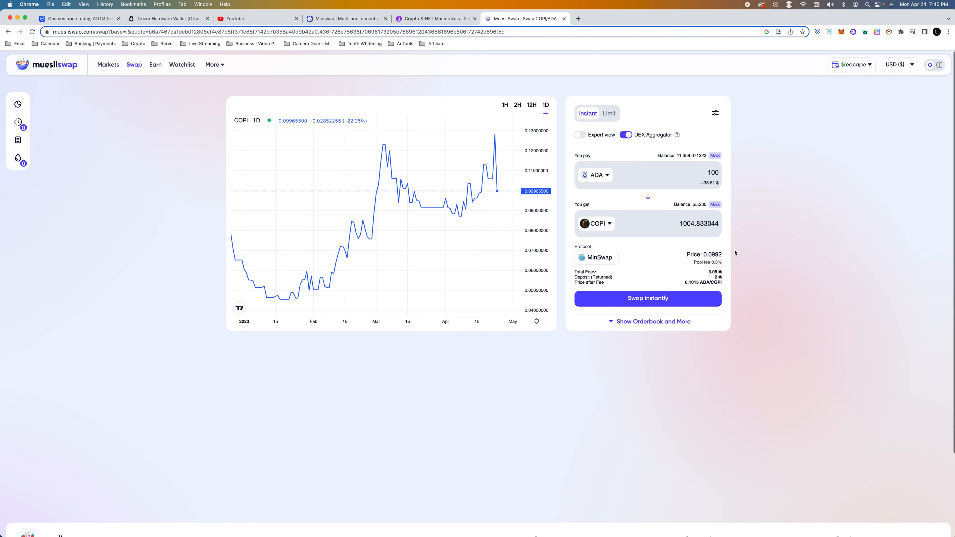
- Turn on Expert view for COPI/ADA and review its buy orders, sell orders, trades and open orders
{"action": "left_click", "coordinate": [579, 134]}
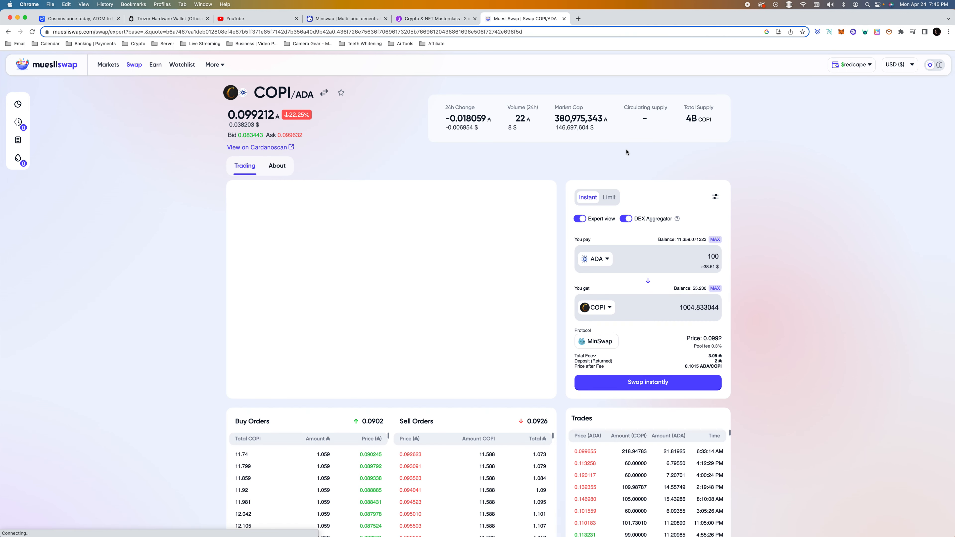
{"action": "scroll", "coordinate": [784, 286], "scroll_direction": "down", "scroll_amount": 5}
{"action": "scroll", "coordinate": [784, 285], "scroll_direction": "down", "scroll_amount": 5}
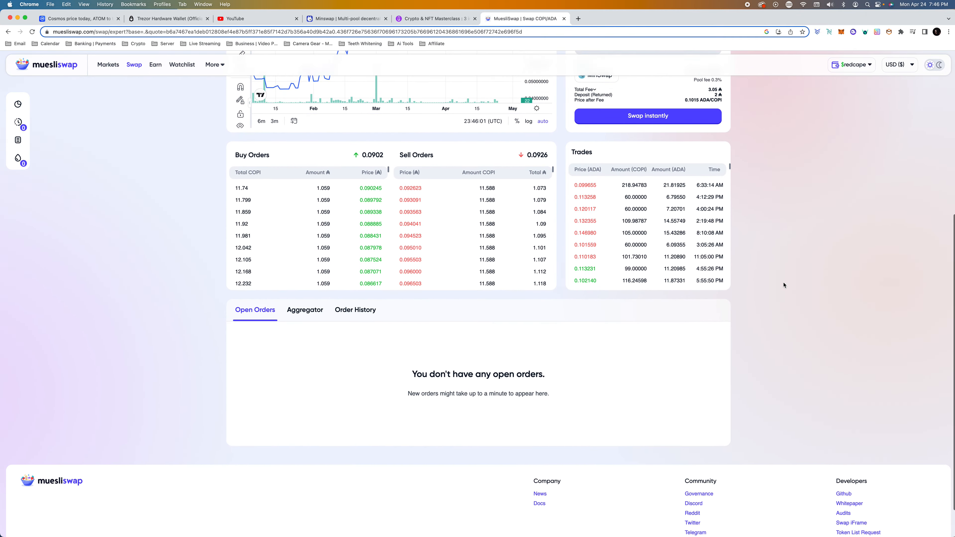
{"action": "scroll", "coordinate": [780, 286], "scroll_direction": "up", "scroll_amount": 10}
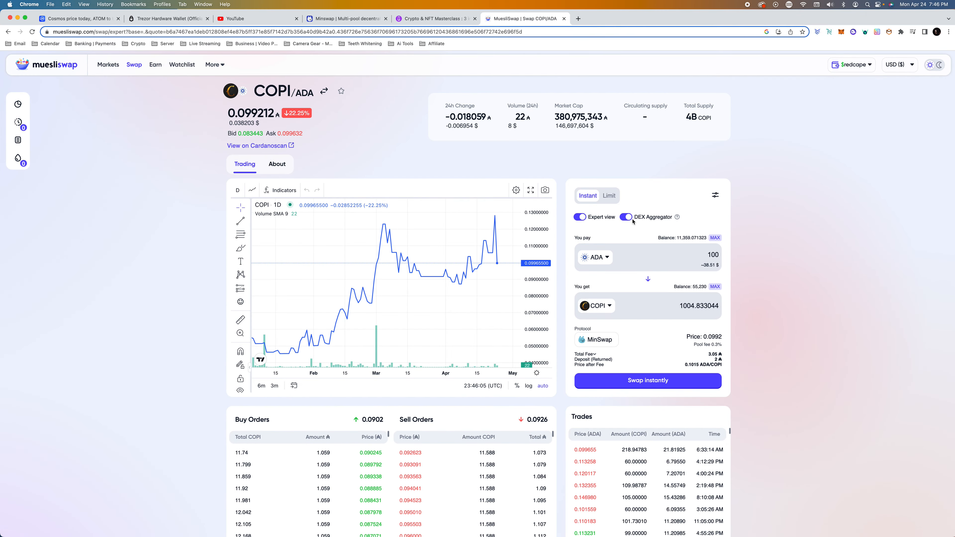
- Turn off the DEX Aggregator for the COPI swap and look through the price chart and order lists
{"action": "left_click", "coordinate": [625, 218]}
{"action": "scroll", "coordinate": [420, 301], "scroll_direction": "down", "scroll_amount": 3}
{"action": "scroll", "coordinate": [417, 425], "scroll_direction": "down", "scroll_amount": 2}
{"action": "scroll", "coordinate": [363, 435], "scroll_direction": "down", "scroll_amount": 2}
{"action": "scroll", "coordinate": [776, 341], "scroll_direction": "up", "scroll_amount": 1}
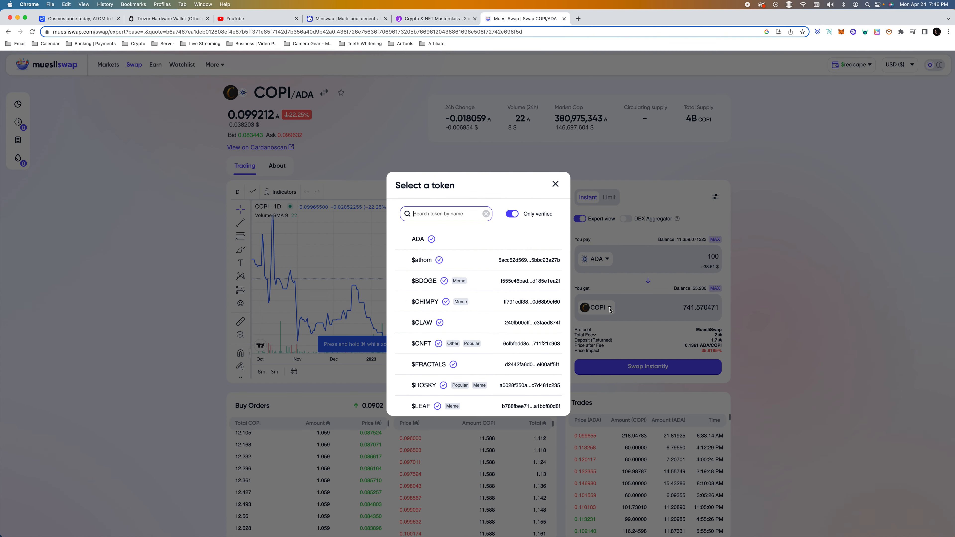
- Search for meld to make MELD the token to receive, and set the amount to pay to 100 ADA
{"action": "left_click", "coordinate": [598, 308]}
{"action": "type", "text": "meld"}
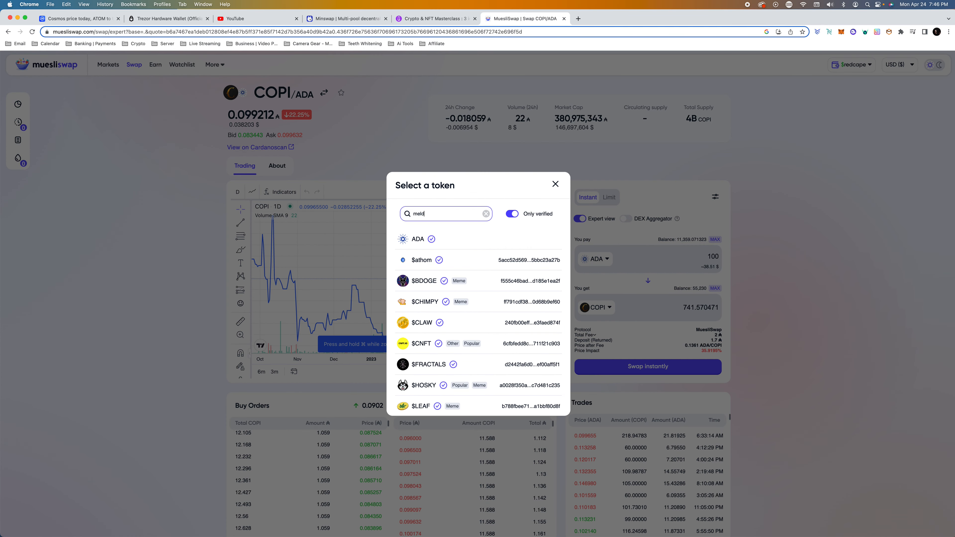
{"action": "left_click", "coordinate": [430, 276]}
{"action": "left_click", "coordinate": [641, 249]}
{"action": "type", "text": "100"}
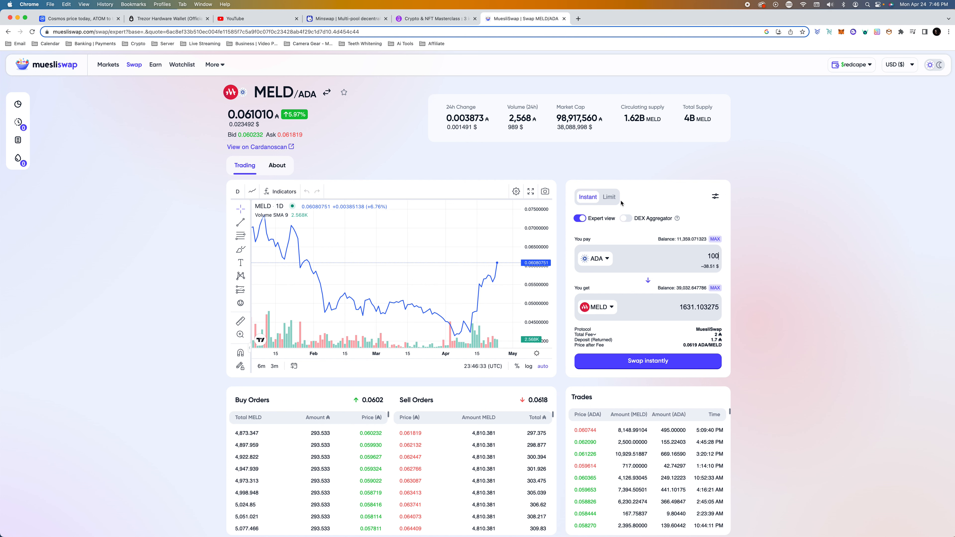
- Turn the DEX Aggregator on for the MELD swap and review the order and trade sections of its trading page
{"action": "left_click", "coordinate": [626, 219]}
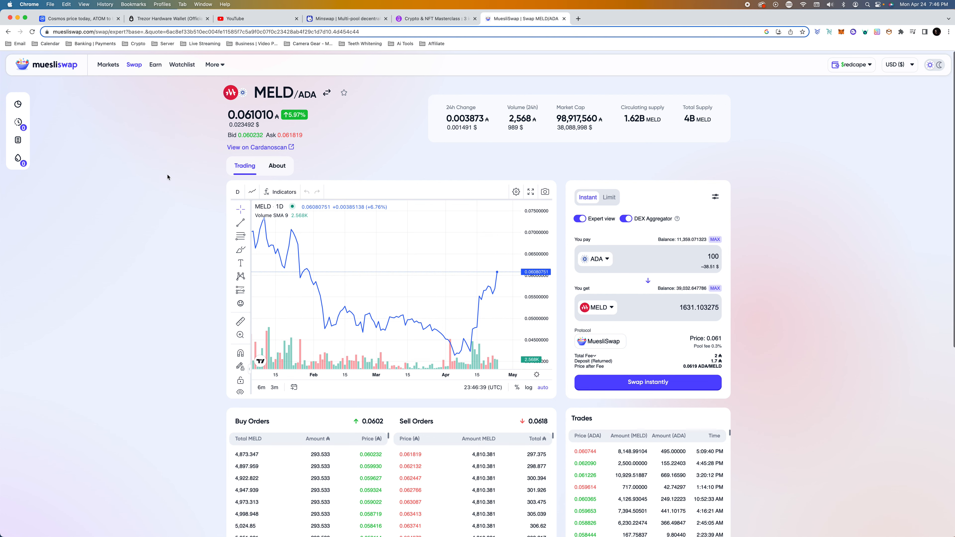
{"action": "scroll", "coordinate": [153, 175], "scroll_direction": "down", "scroll_amount": 8}
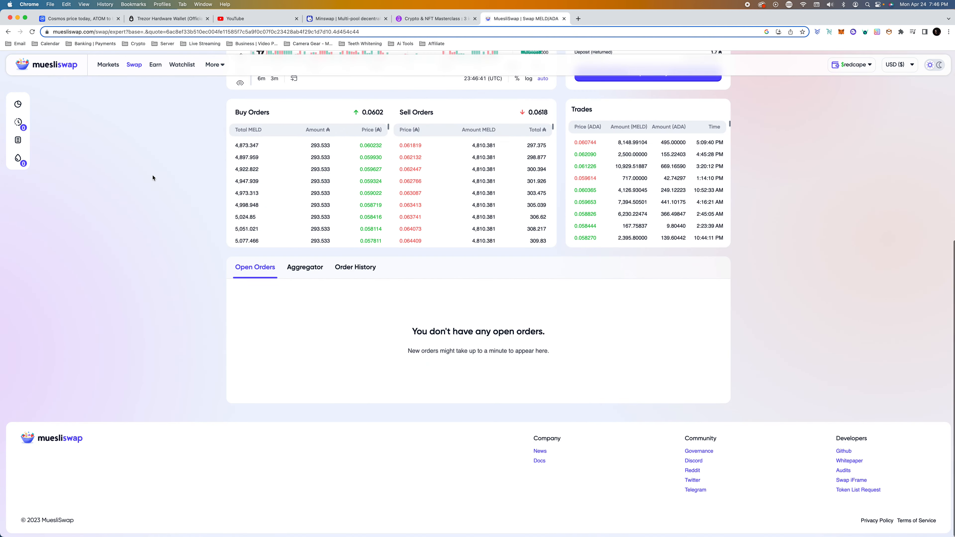
{"action": "scroll", "coordinate": [153, 178], "scroll_direction": "up", "scroll_amount": 8}
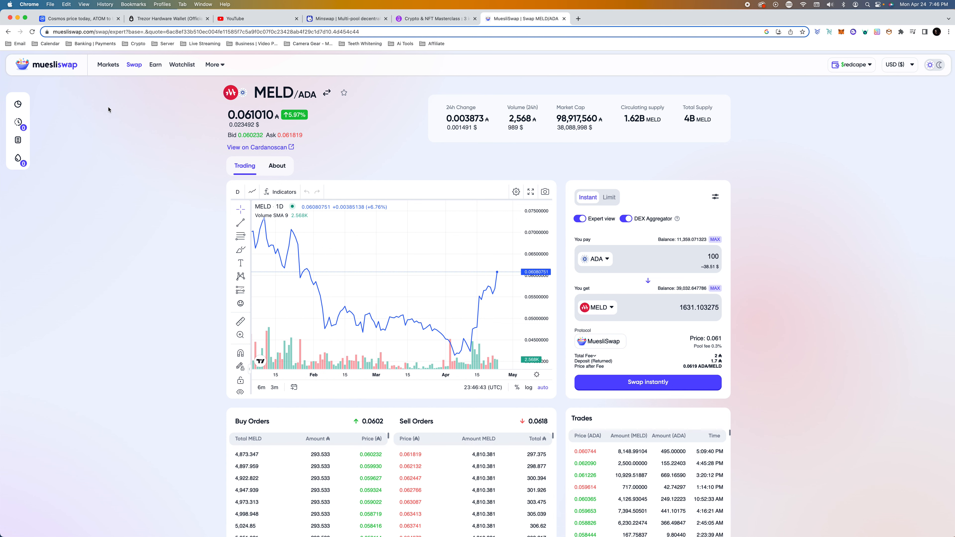
- Open the Earn section and examine the MILK Staking pools and the Yield Farms list
{"action": "left_click", "coordinate": [155, 64]}
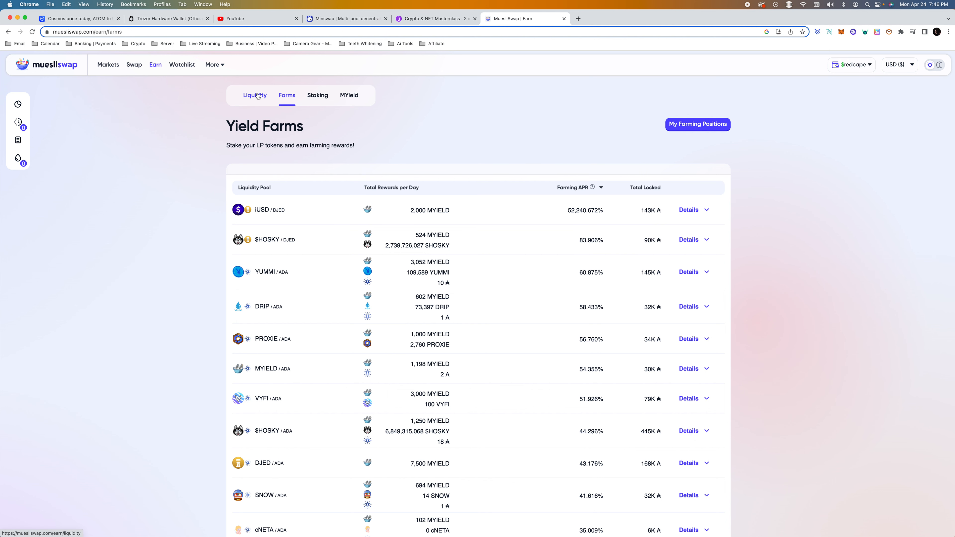
{"action": "left_click", "coordinate": [314, 97]}
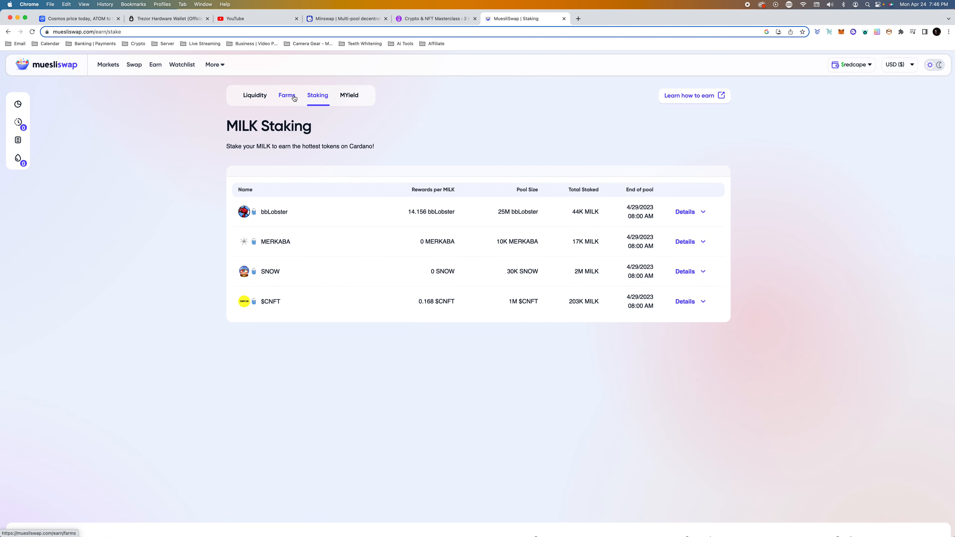
{"action": "left_click", "coordinate": [290, 98]}
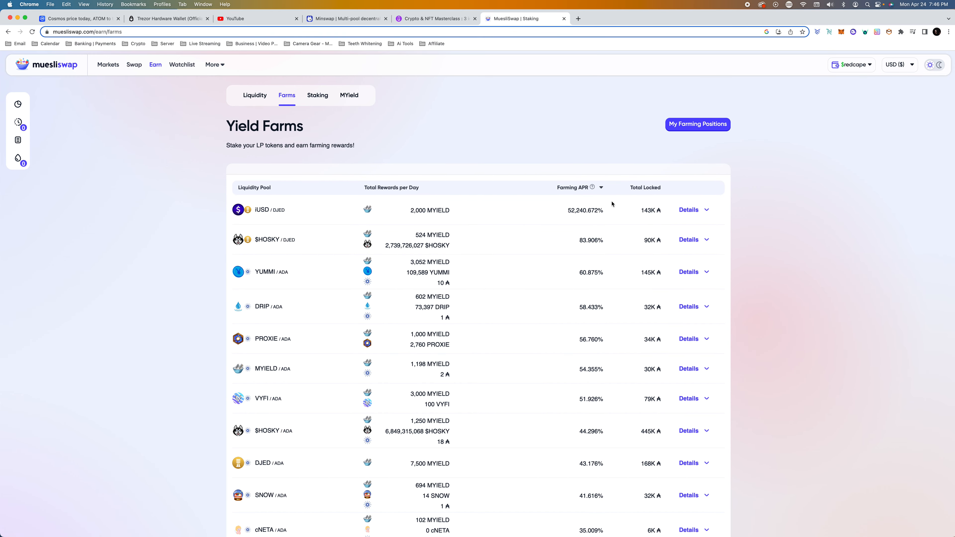
{"action": "scroll", "coordinate": [522, 294], "scroll_direction": "down", "scroll_amount": 5}
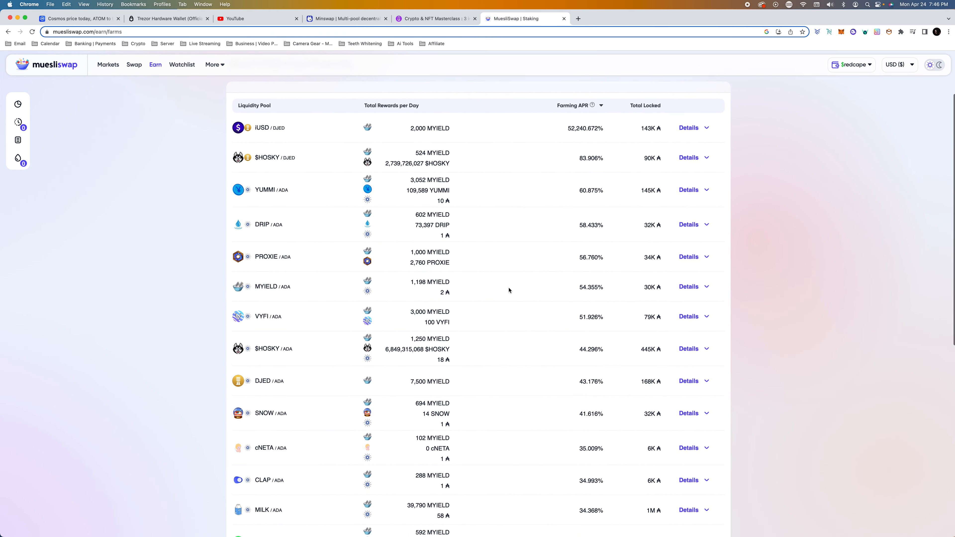
{"action": "scroll", "coordinate": [509, 290], "scroll_direction": "up", "scroll_amount": 5}
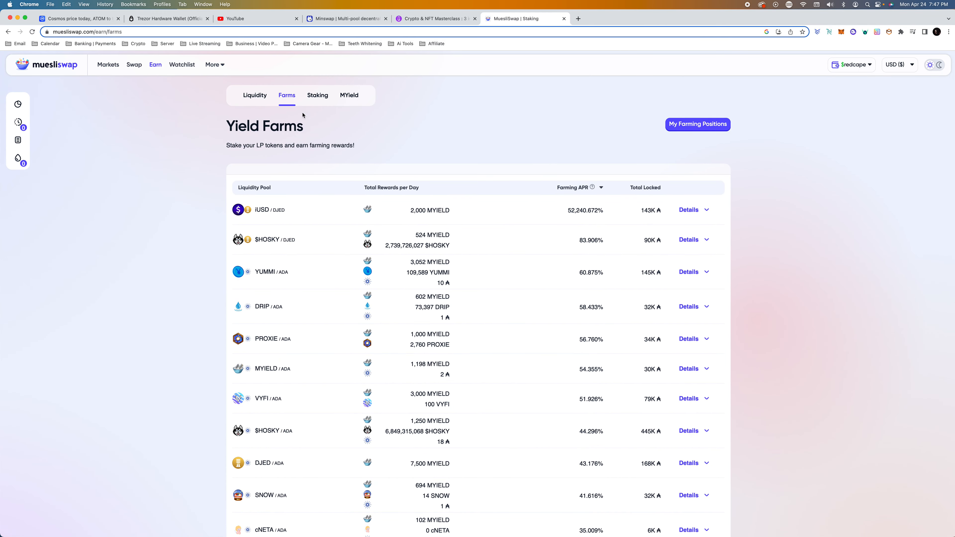
- Open the Liquidity section and examine the Concentrated Liquidity Pools and Liquidity Pools lists
{"action": "left_click", "coordinate": [255, 97]}
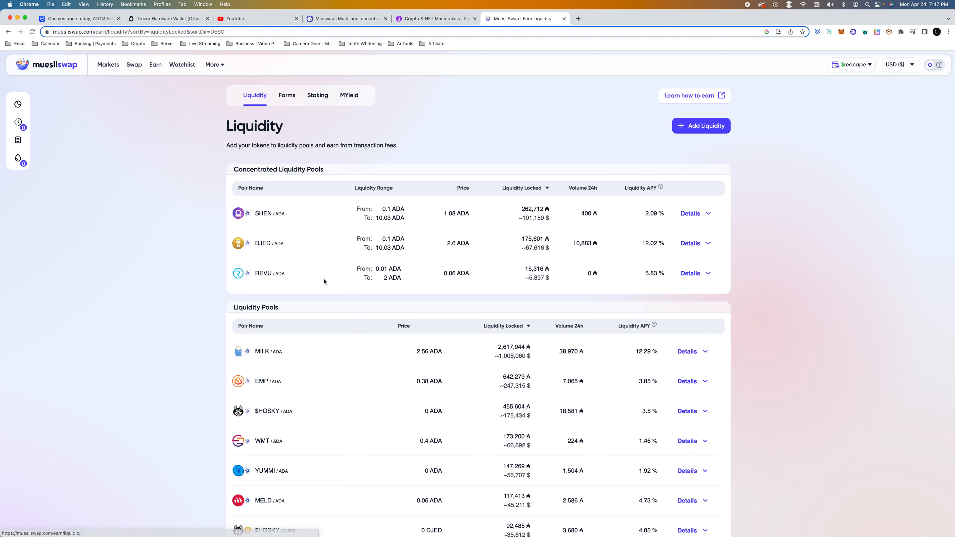
{"action": "scroll", "coordinate": [319, 279], "scroll_direction": "down", "scroll_amount": 2}
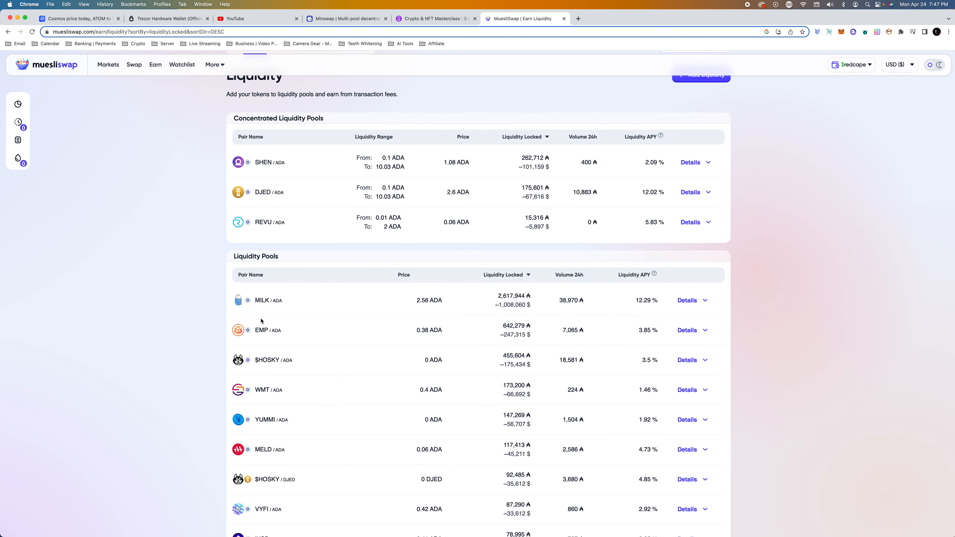
{"action": "scroll", "coordinate": [262, 322], "scroll_direction": "down", "scroll_amount": 3}
{"action": "scroll", "coordinate": [263, 327], "scroll_direction": "up", "scroll_amount": 5}
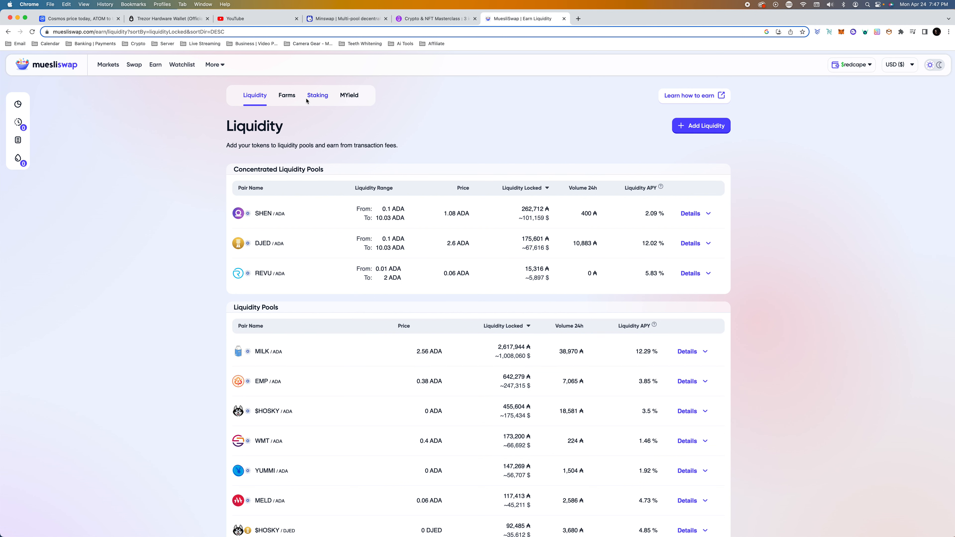
- Return to the Yield Farms list, sort it by Total Locked in ascending order and look through the farms
{"action": "left_click", "coordinate": [289, 95]}
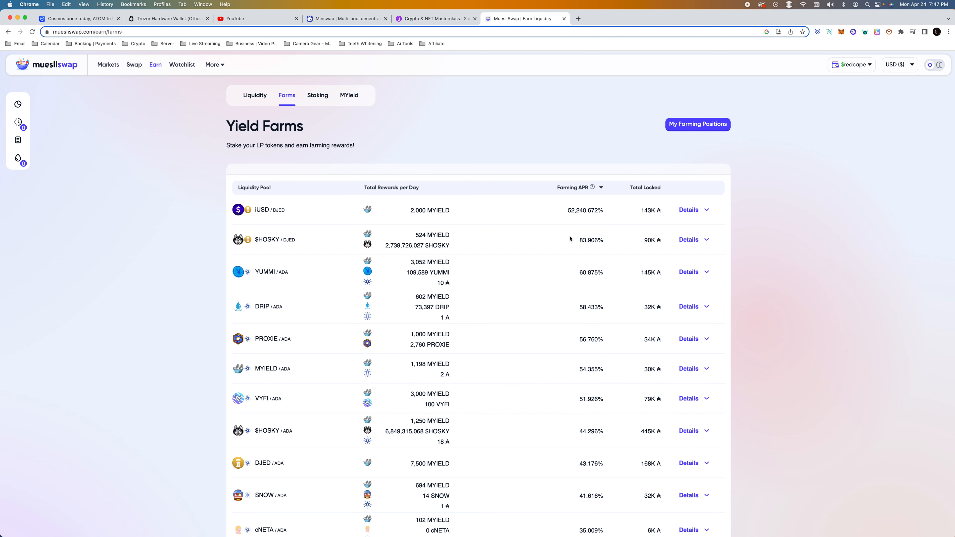
{"action": "left_click", "coordinate": [601, 188]}
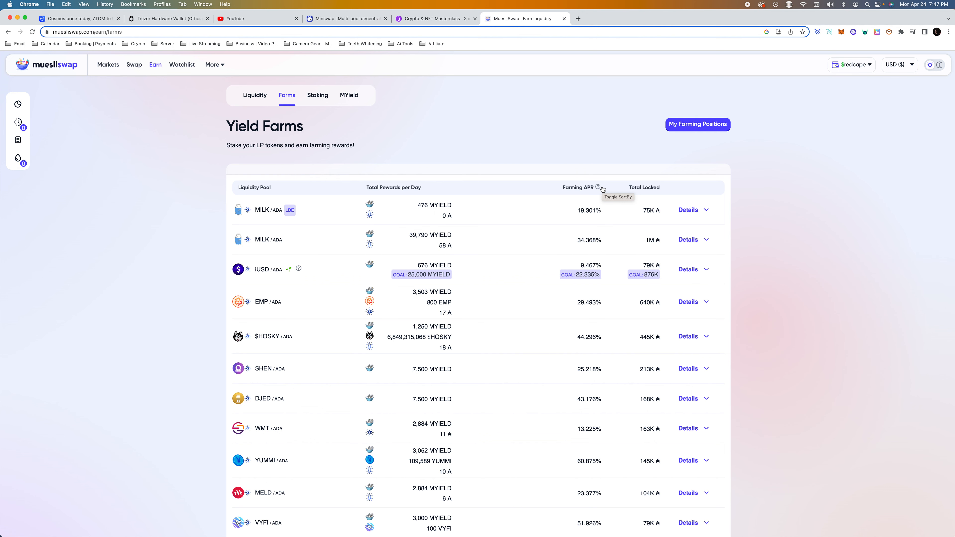
{"action": "left_click", "coordinate": [603, 189]}
{"action": "scroll", "coordinate": [592, 318], "scroll_direction": "down", "scroll_amount": 5}
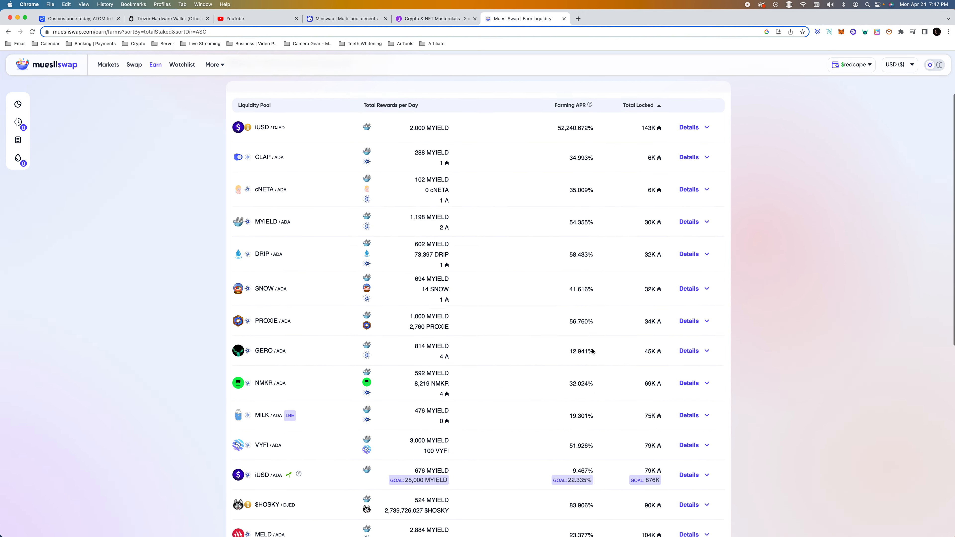
{"action": "scroll", "coordinate": [589, 345], "scroll_direction": "down", "scroll_amount": 2}
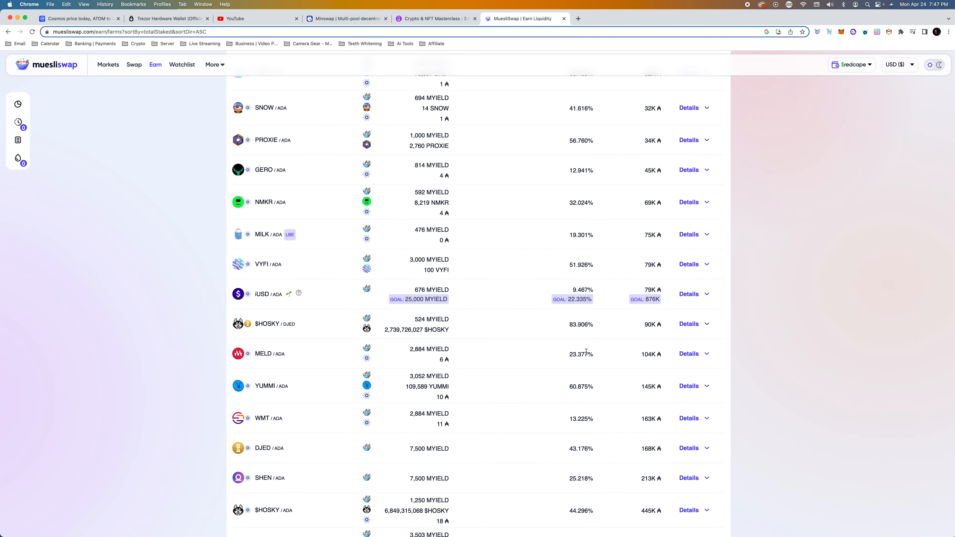
{"action": "scroll", "coordinate": [585, 352], "scroll_direction": "up", "scroll_amount": 7}
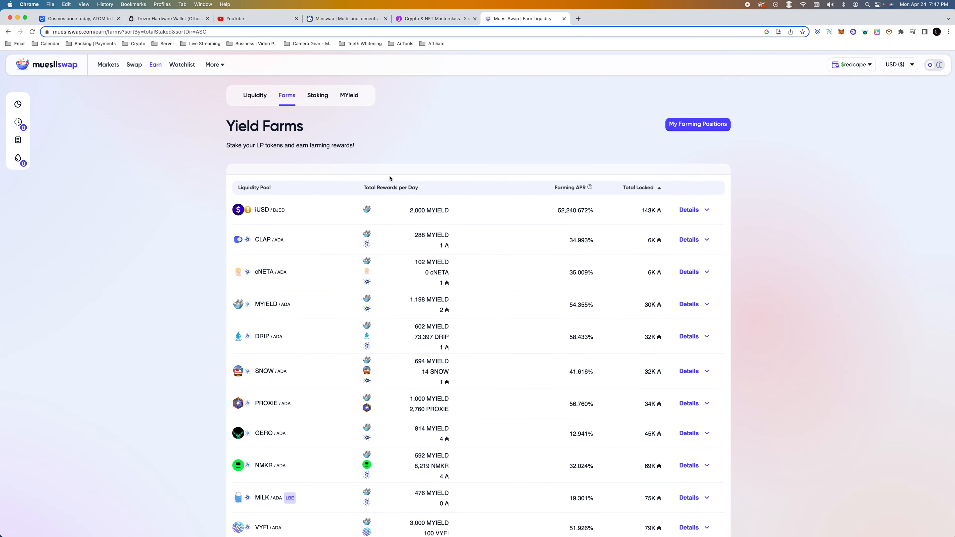
{"action": "scroll", "coordinate": [420, 196], "scroll_direction": "down", "scroll_amount": 10}
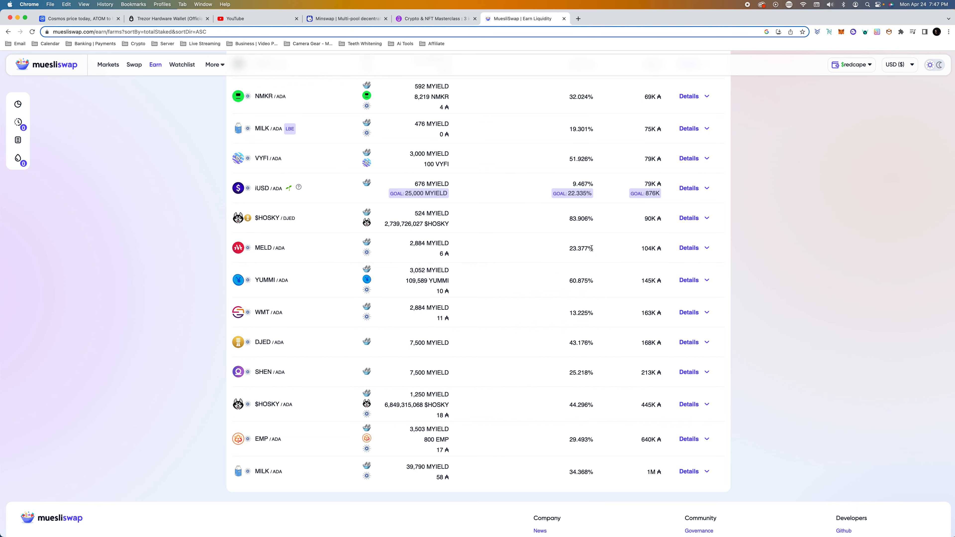
- Expand the MELD/ADA farm's staking details, collapse them again and look over the rest of the Yield Farms list
{"action": "left_click", "coordinate": [706, 249]}
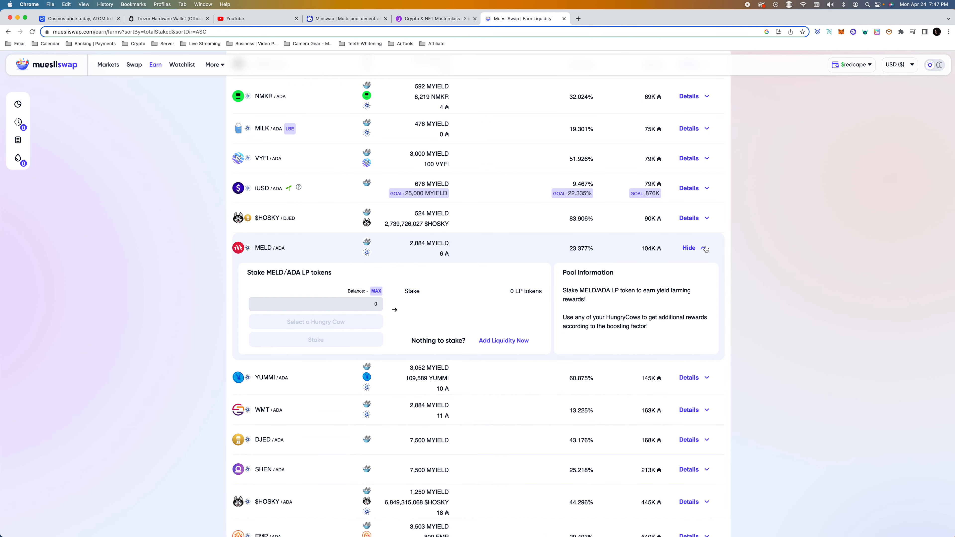
{"action": "left_click", "coordinate": [706, 249]}
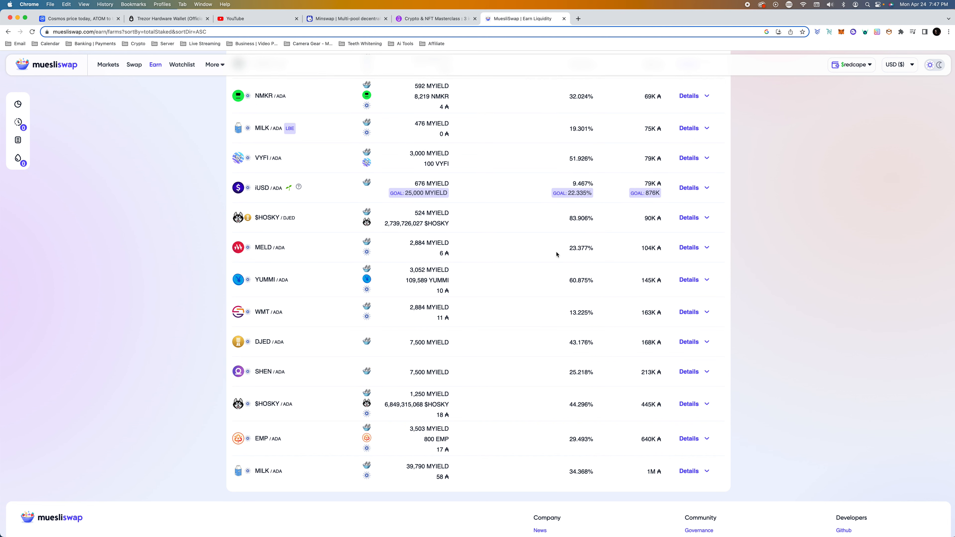
{"action": "scroll", "coordinate": [556, 255], "scroll_direction": "down", "scroll_amount": 3}
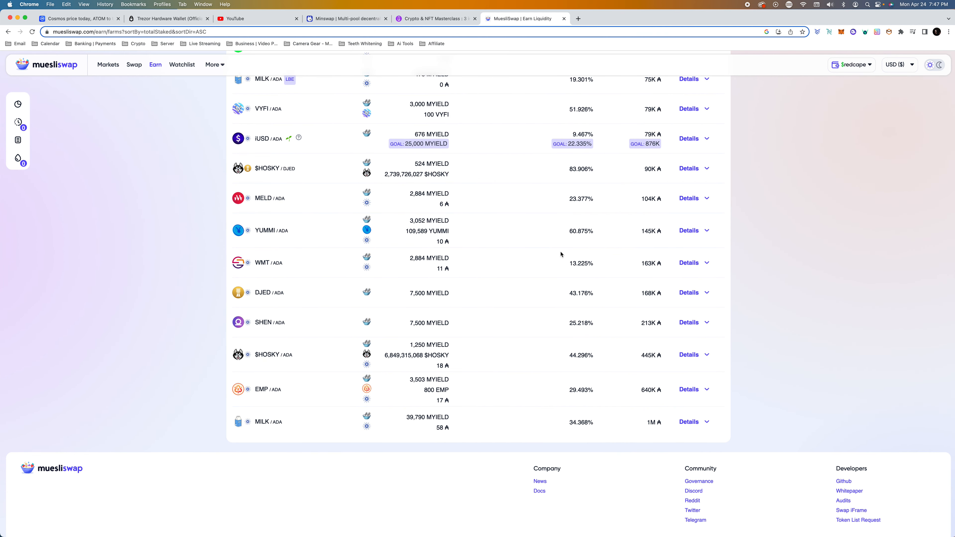
{"action": "scroll", "coordinate": [560, 254], "scroll_direction": "up", "scroll_amount": 6}
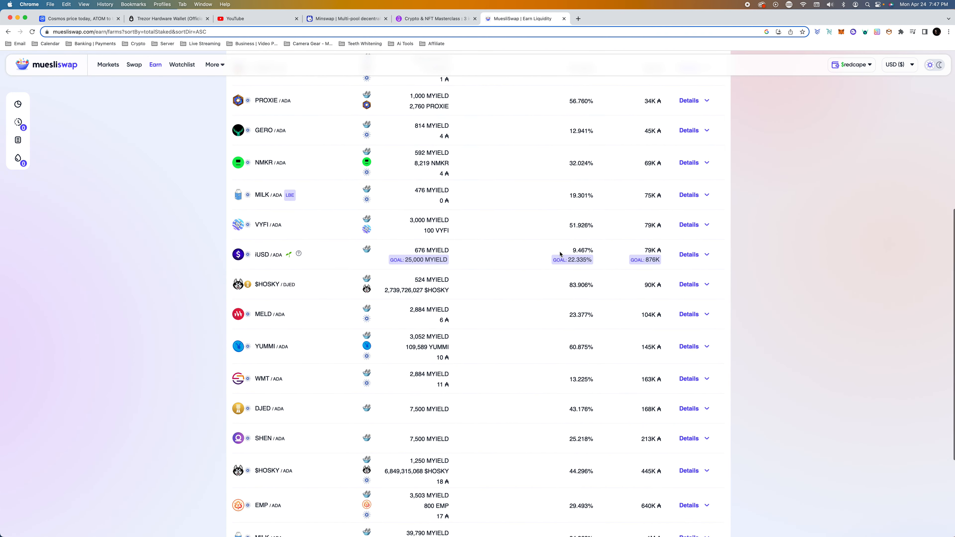
{"action": "scroll", "coordinate": [559, 255], "scroll_direction": "up", "scroll_amount": 5}
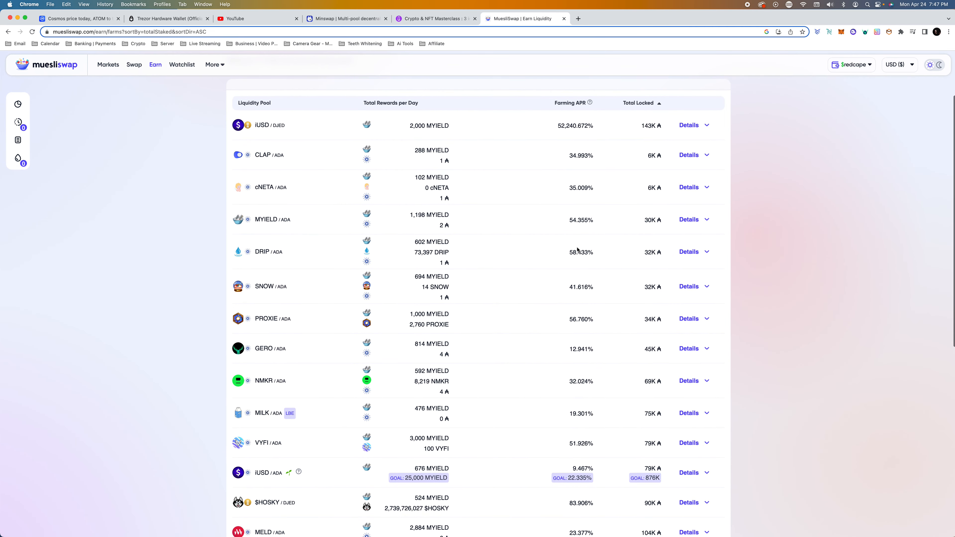
{"action": "scroll", "coordinate": [569, 251], "scroll_direction": "up", "scroll_amount": 1}
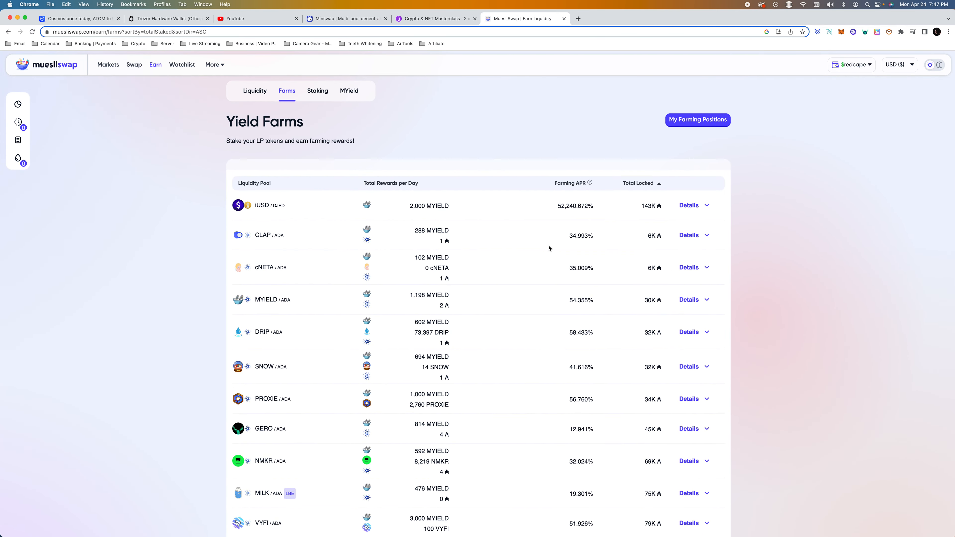
- View the Transform MYIELD and MILK Staking pages, and return to the Yield Farms list to look through its pools
{"action": "left_click", "coordinate": [342, 94]}
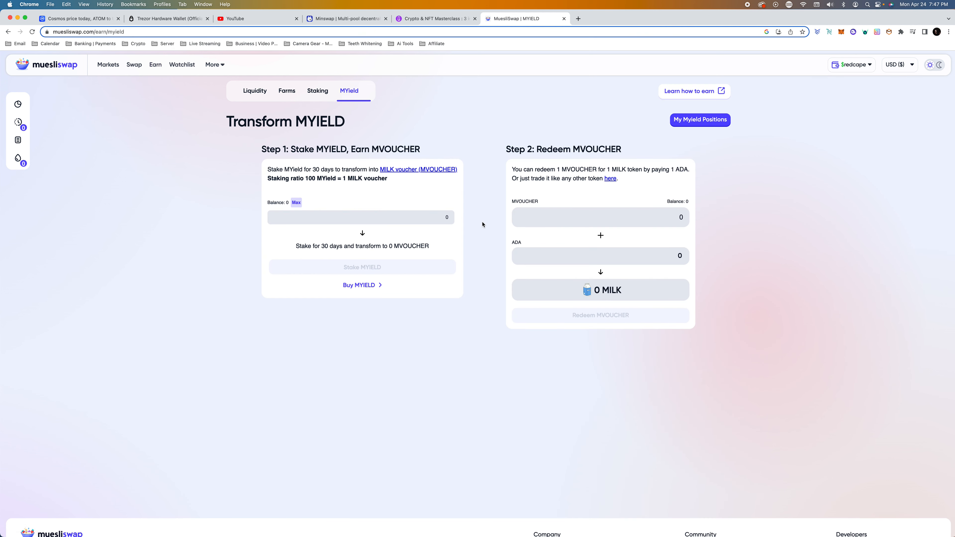
{"action": "left_click", "coordinate": [318, 91]}
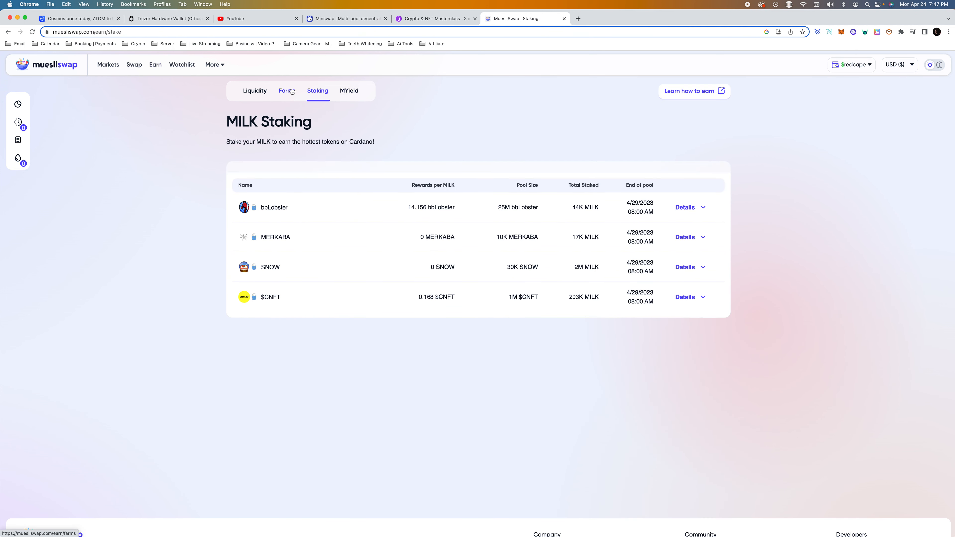
{"action": "left_click", "coordinate": [287, 91]}
{"action": "scroll", "coordinate": [552, 273], "scroll_direction": "down", "scroll_amount": 5}
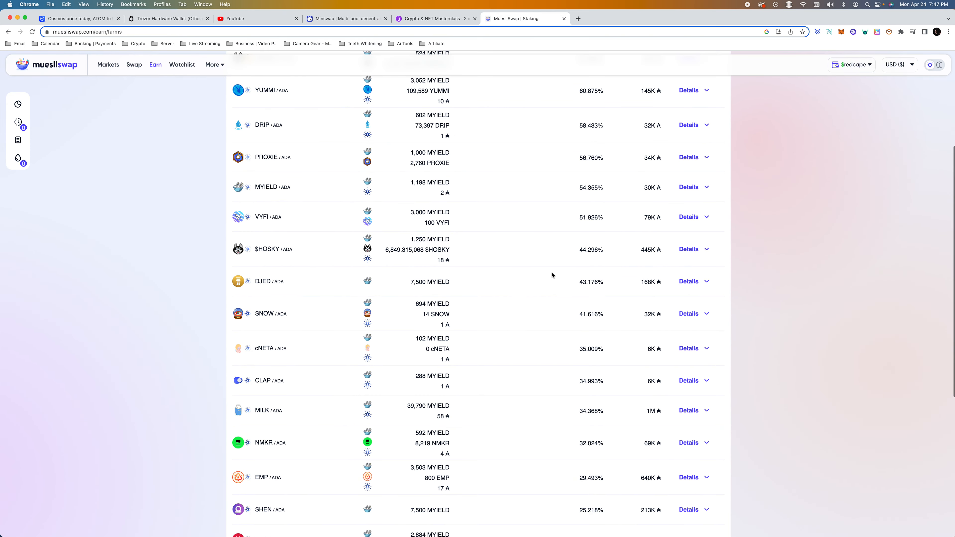
{"action": "scroll", "coordinate": [533, 255], "scroll_direction": "down", "scroll_amount": 3}
{"action": "scroll", "coordinate": [532, 254], "scroll_direction": "down", "scroll_amount": 3}
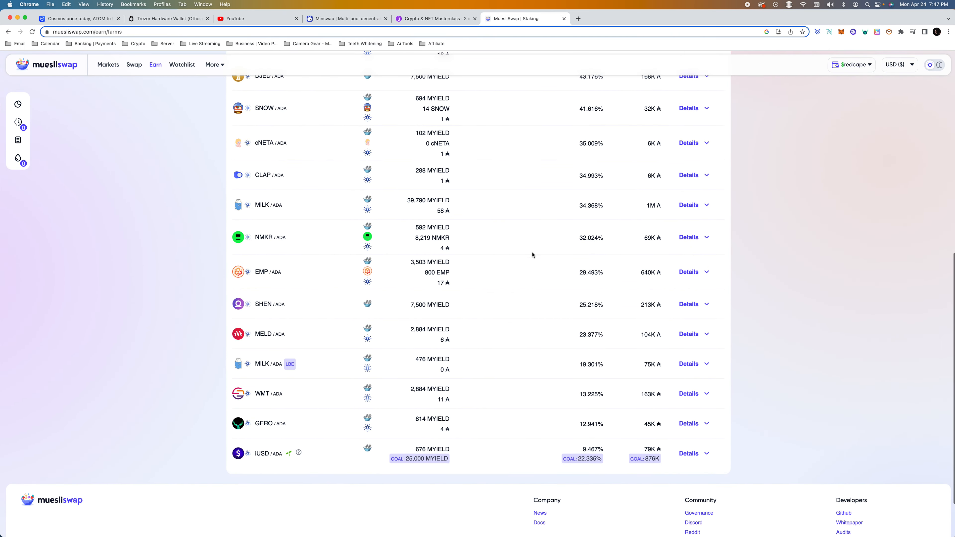
- Open the MELD/ADA trading page from its farm entry and check the ADA amount to pay in the swap form
{"action": "left_click", "coordinate": [261, 335]}
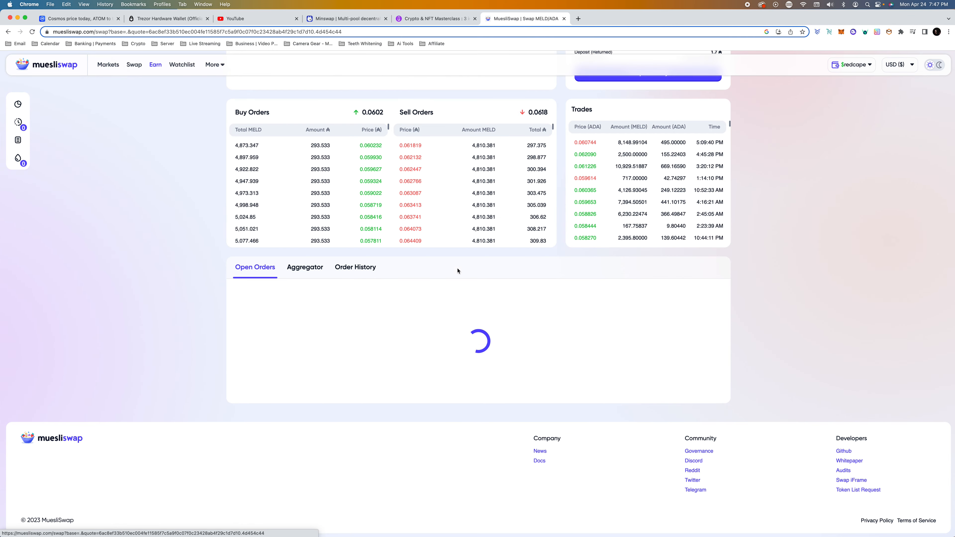
{"action": "scroll", "coordinate": [754, 281], "scroll_direction": "up", "scroll_amount": 8}
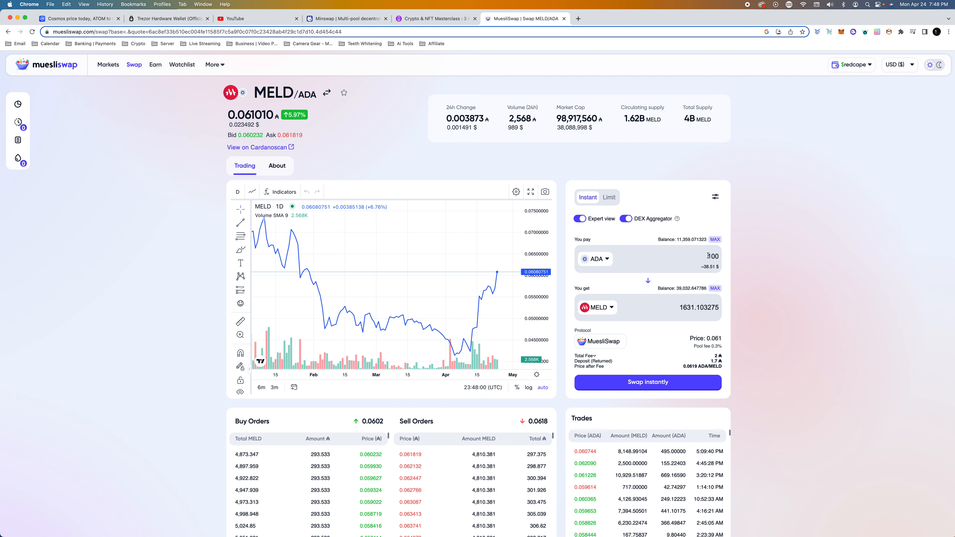
{"action": "double_click", "coordinate": [708, 256]}
{"action": "left_click", "coordinate": [781, 260]}
- Go to the MuesliSwap home page, look over its On-Chain Orderbook section and check the connected wallet's details
{"action": "left_click", "coordinate": [47, 63]}
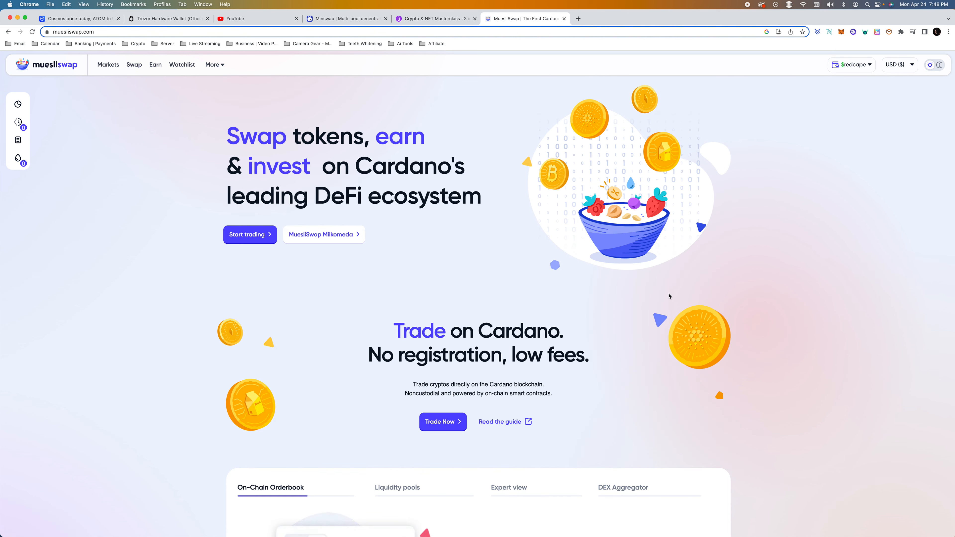
{"action": "scroll", "coordinate": [564, 348], "scroll_direction": "down", "scroll_amount": 10}
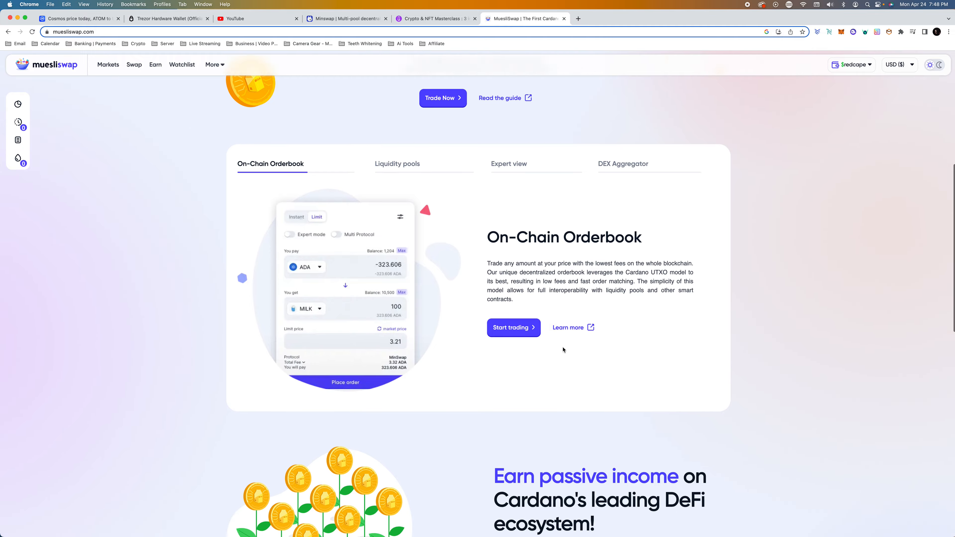
{"action": "scroll", "coordinate": [639, 312], "scroll_direction": "down", "scroll_amount": 3}
{"action": "scroll", "coordinate": [768, 280], "scroll_direction": "up", "scroll_amount": 15}
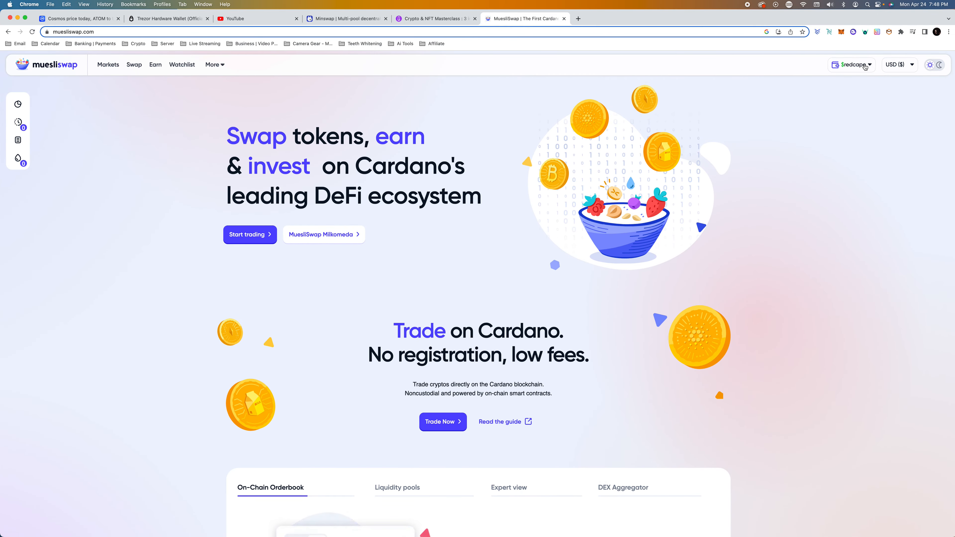
{"action": "left_click", "coordinate": [859, 67]}
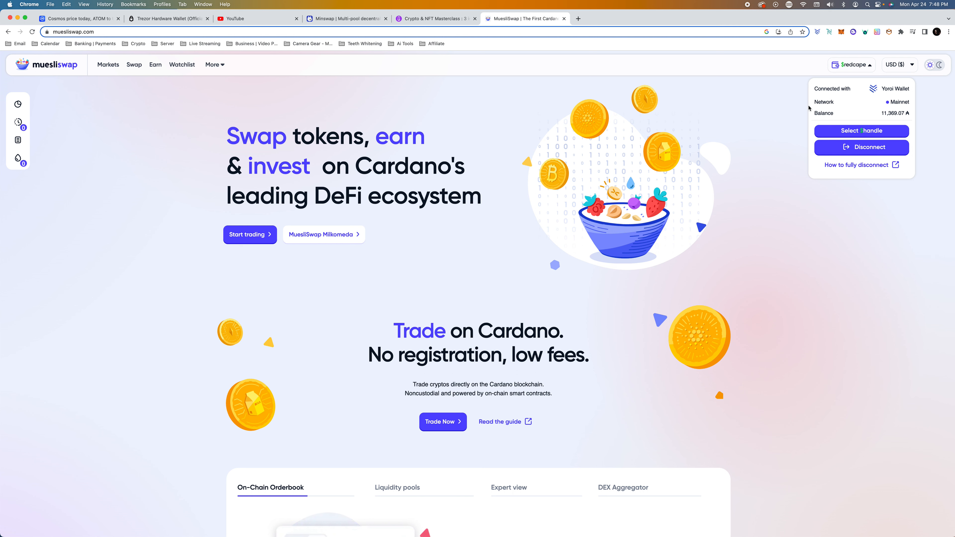
{"action": "left_click", "coordinate": [793, 110]}
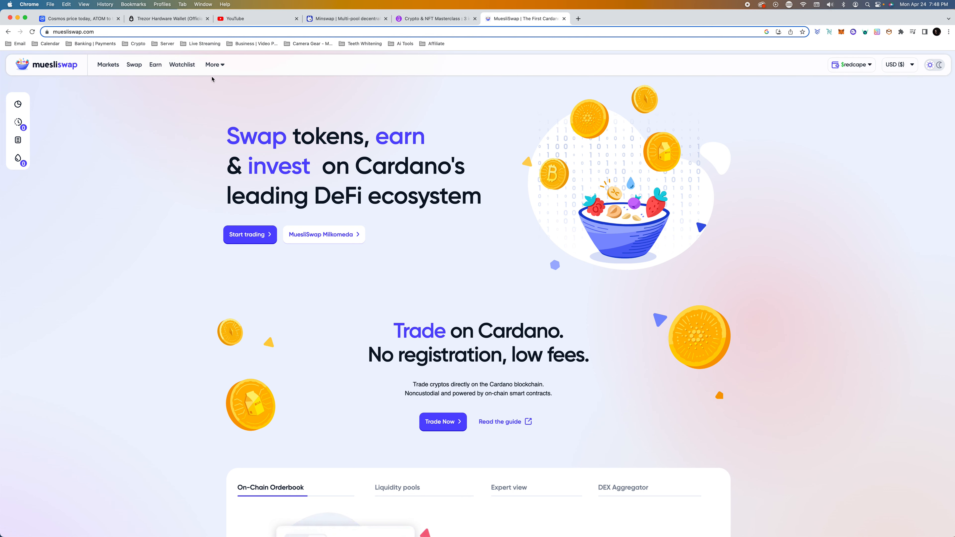
- Look through the passive income and Latest news sections of the home page
{"action": "scroll", "coordinate": [852, 238], "scroll_direction": "down", "scroll_amount": 10}
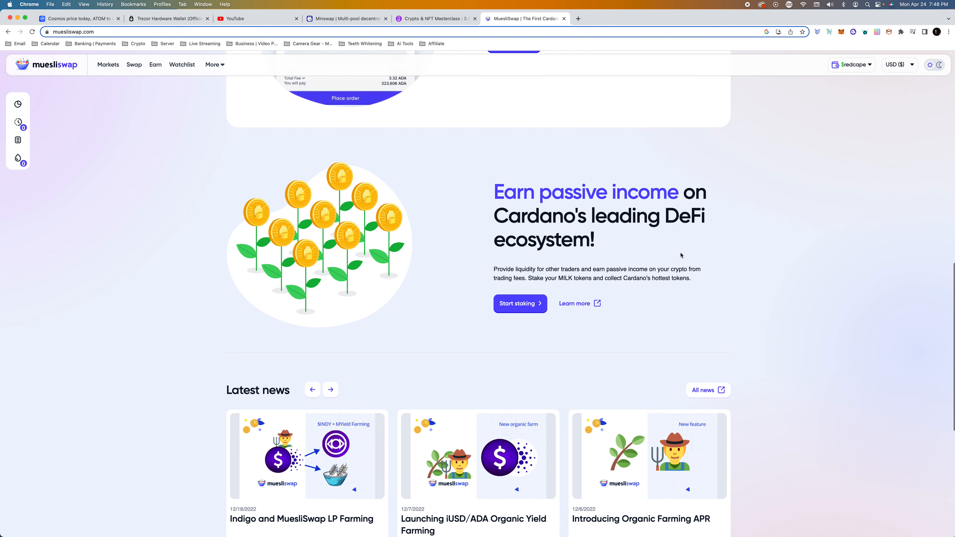
{"action": "scroll", "coordinate": [512, 302], "scroll_direction": "down", "scroll_amount": 2}
{"action": "scroll", "coordinate": [510, 302], "scroll_direction": "down", "scroll_amount": 4}
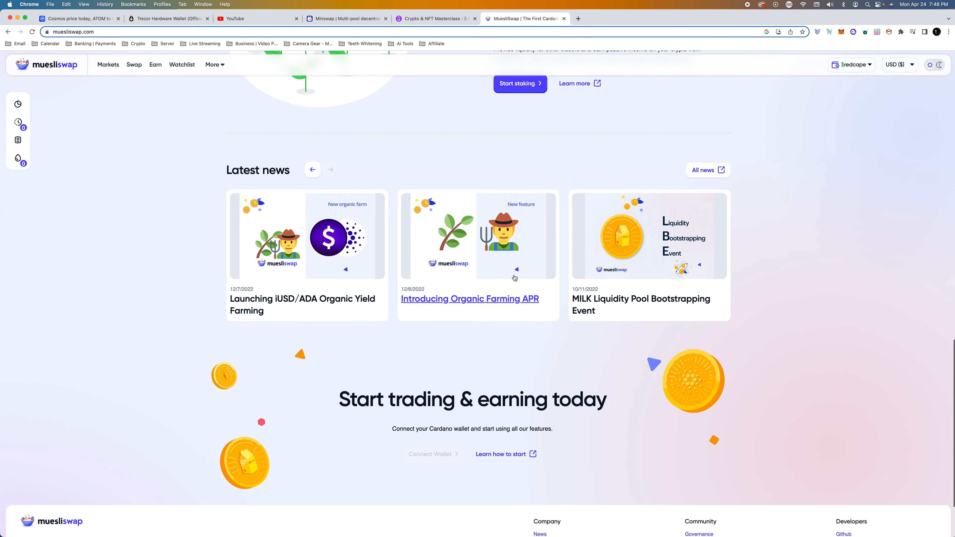
{"action": "scroll", "coordinate": [510, 160], "scroll_direction": "up", "scroll_amount": 3}
- Start staking from the home page's passive income section and look over the MILK Staking pools
{"action": "left_click", "coordinate": [514, 185]}
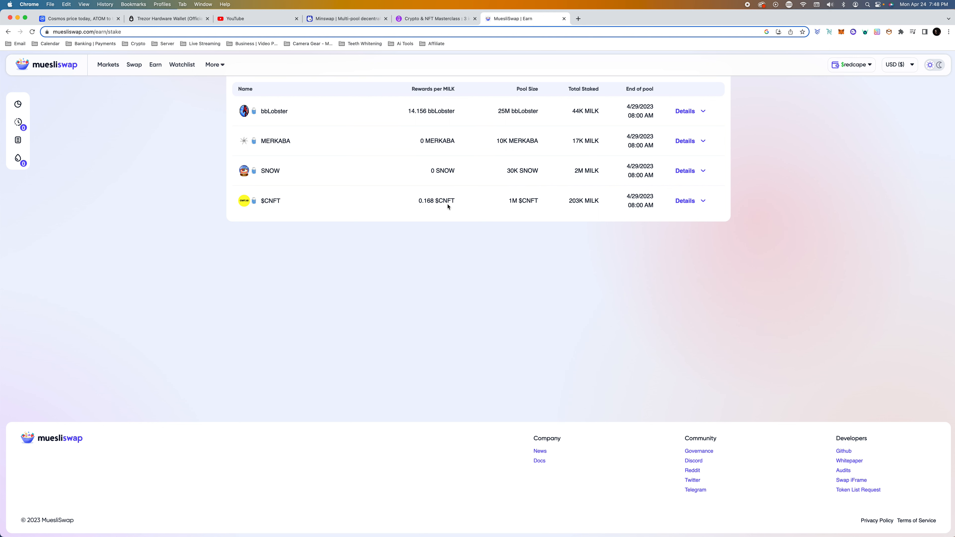
{"action": "scroll", "coordinate": [447, 203], "scroll_direction": "up", "scroll_amount": 5}
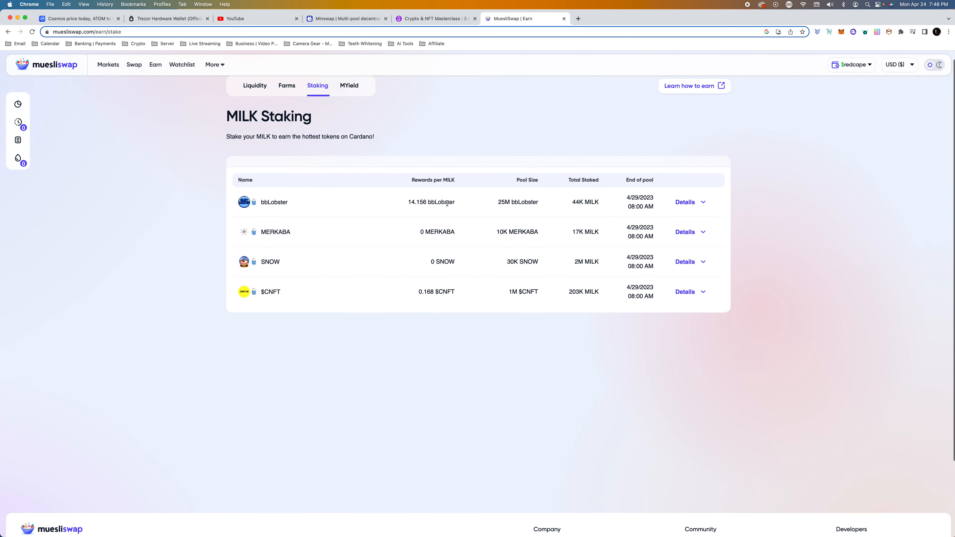
{"action": "scroll", "coordinate": [447, 262], "scroll_direction": "down", "scroll_amount": 1}
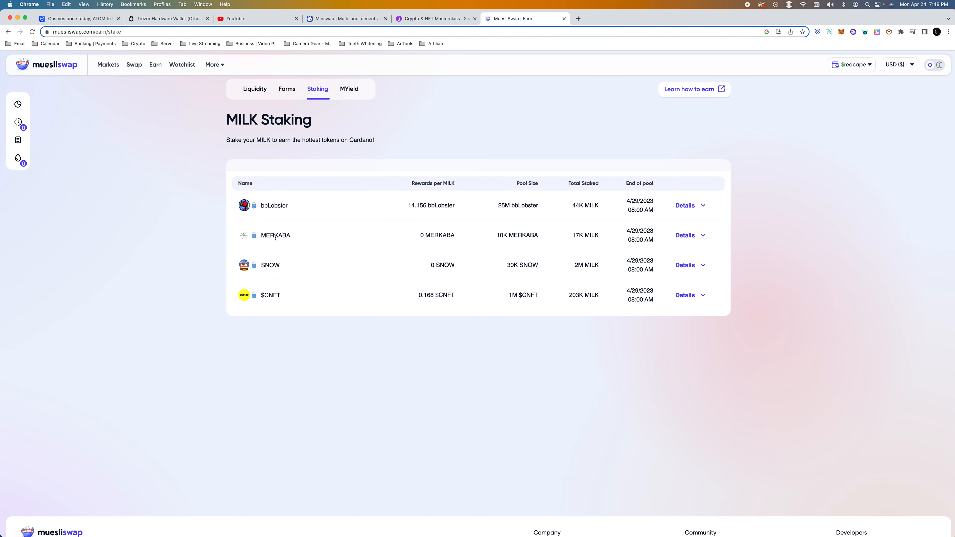
{"action": "scroll", "coordinate": [304, 189], "scroll_direction": "up", "scroll_amount": 1}
- Check the additional site destinations, return to the home page and review its trading and On-Chain Orderbook sections
{"action": "left_click", "coordinate": [213, 64]}
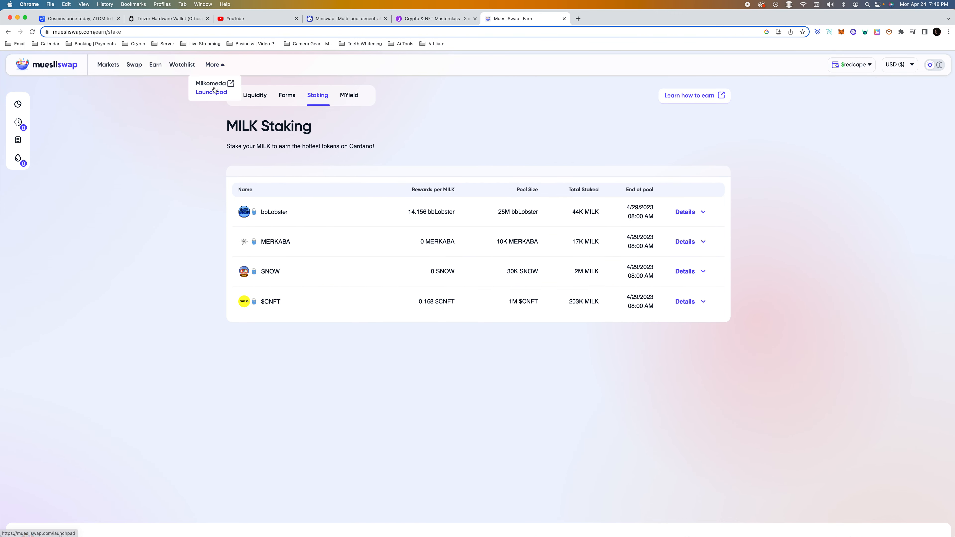
{"action": "left_click", "coordinate": [49, 63]}
{"action": "scroll", "coordinate": [564, 235], "scroll_direction": "down", "scroll_amount": 5}
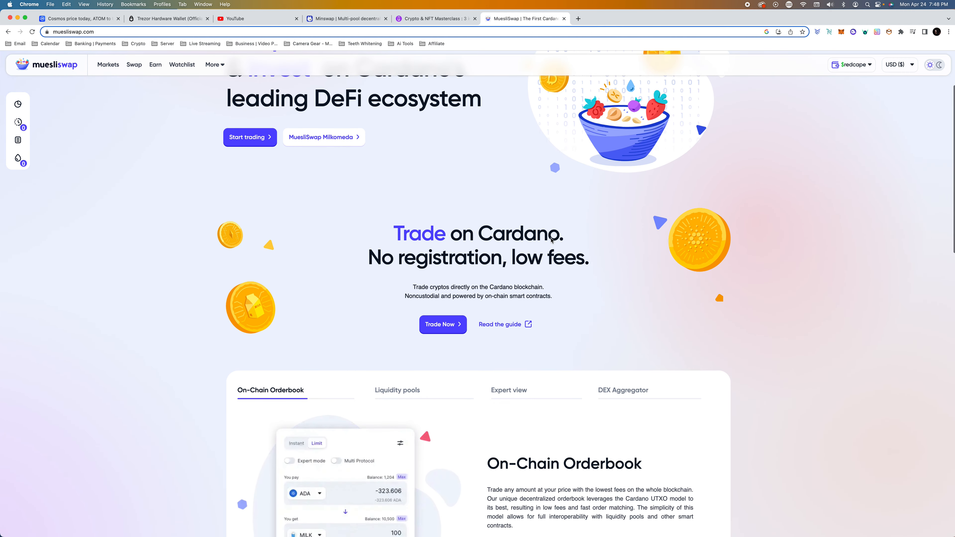
{"action": "scroll", "coordinate": [564, 235], "scroll_direction": "down", "scroll_amount": 8}
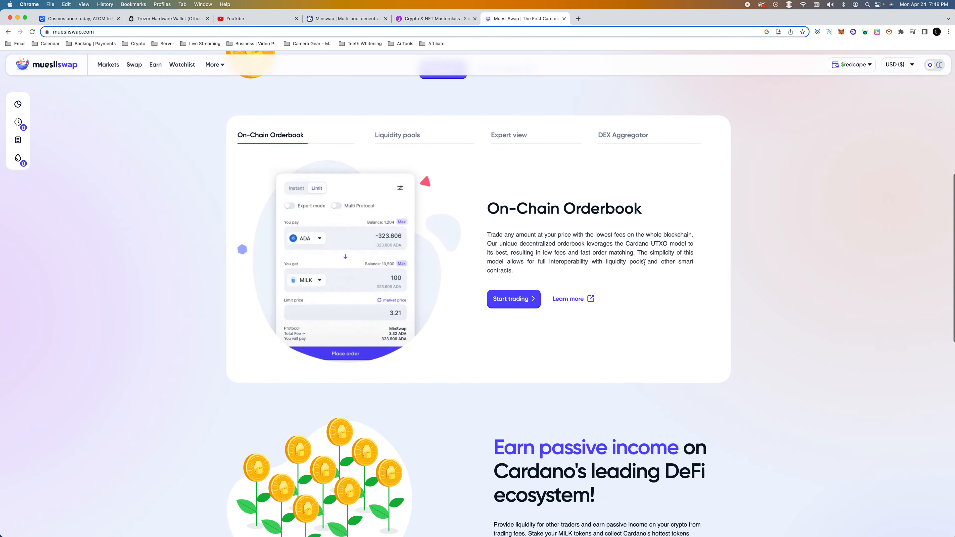
{"action": "scroll", "coordinate": [445, 222], "scroll_direction": "up", "scroll_amount": 10}
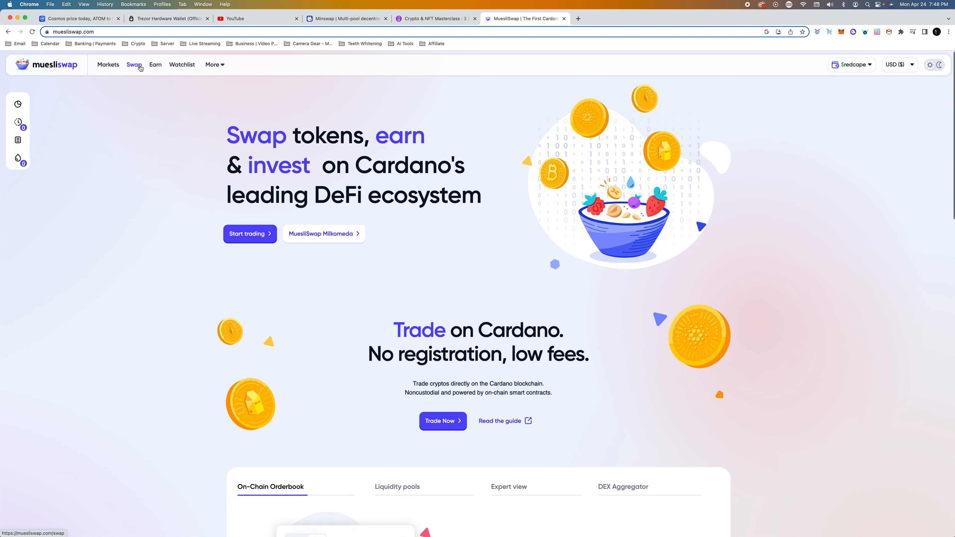
- Open the Liquidity section under Earn and look at the MILK/ADA pool's details
{"action": "left_click", "coordinate": [155, 66]}
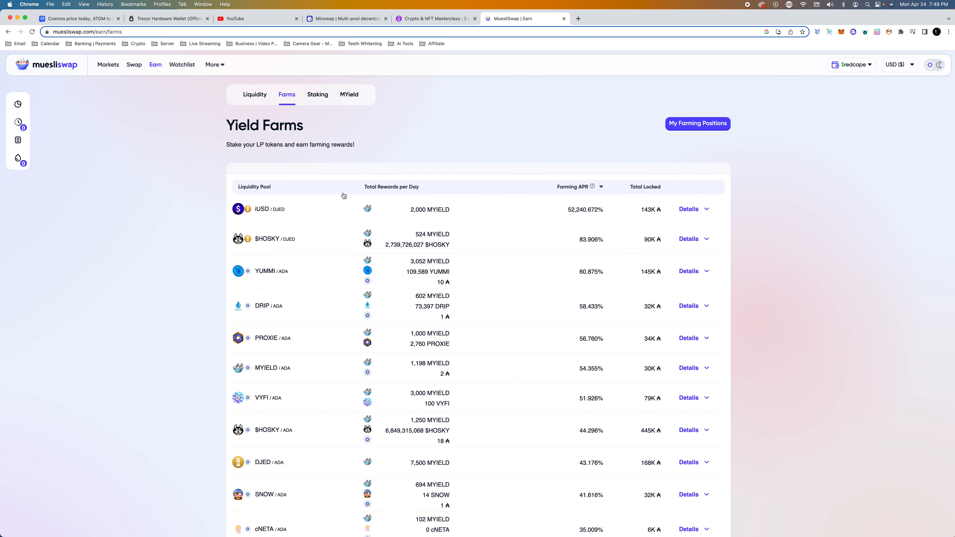
{"action": "left_click", "coordinate": [258, 91]}
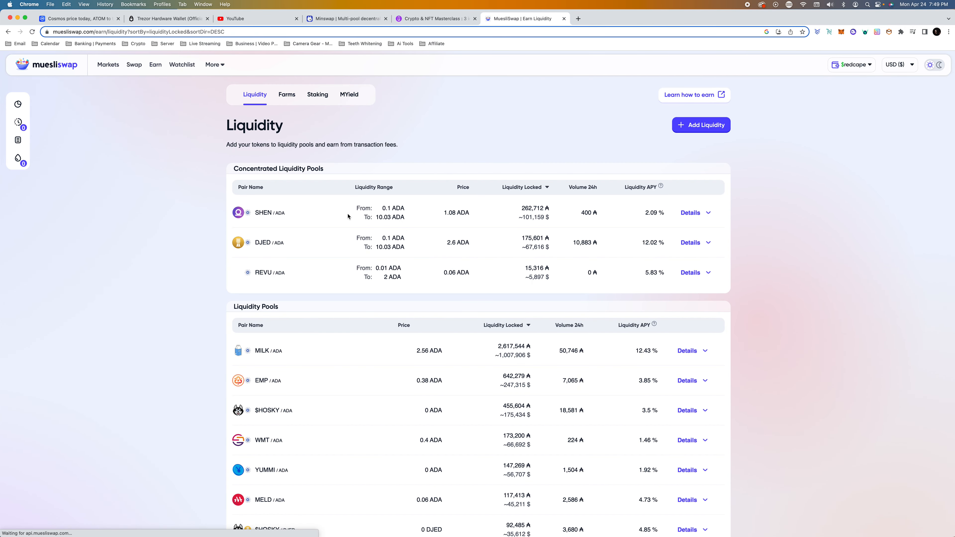
{"action": "scroll", "coordinate": [376, 323], "scroll_direction": "down", "scroll_amount": 2}
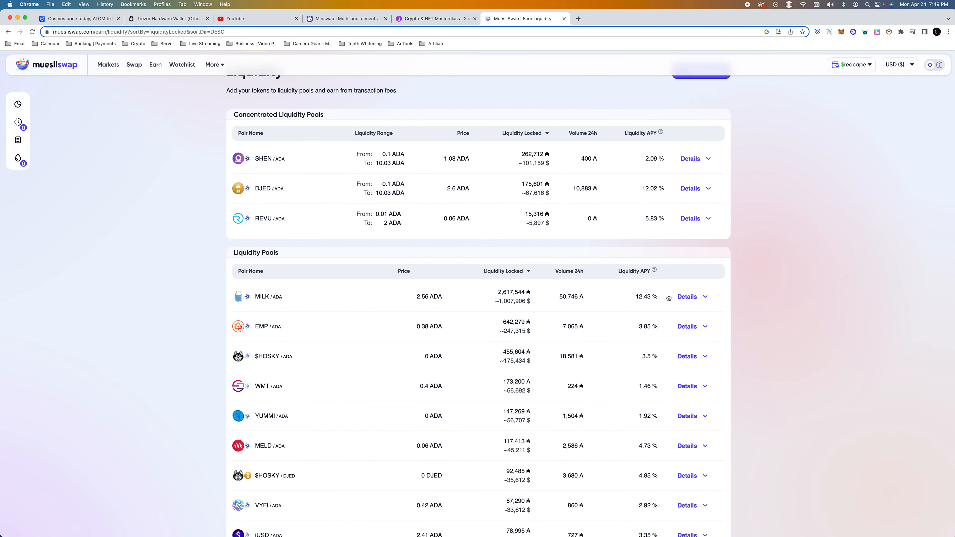
{"action": "left_click", "coordinate": [705, 297]}
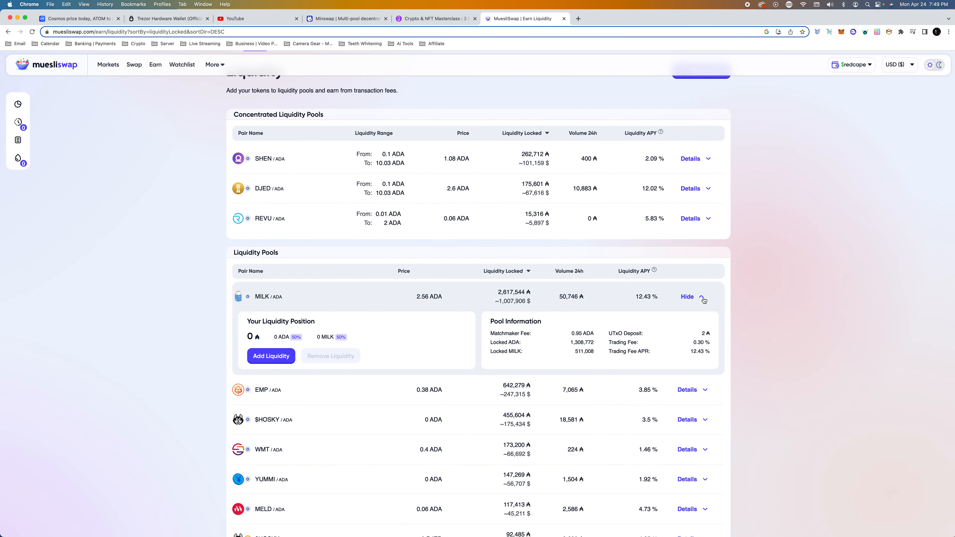
{"action": "left_click", "coordinate": [703, 299]}
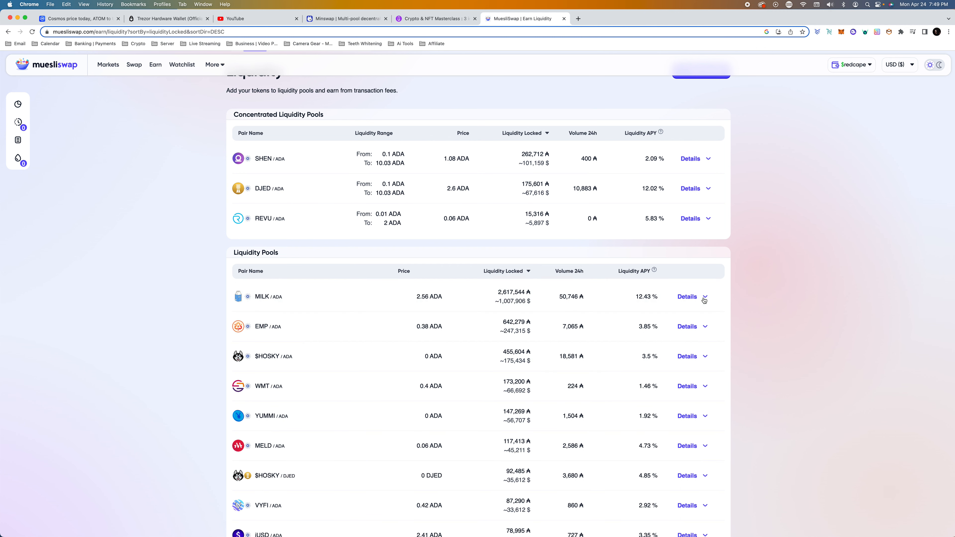
- Open the MILK/ADA swap from the liquidity pool list and set the amount to pay to 10 ADA
{"action": "left_click", "coordinate": [275, 297]}
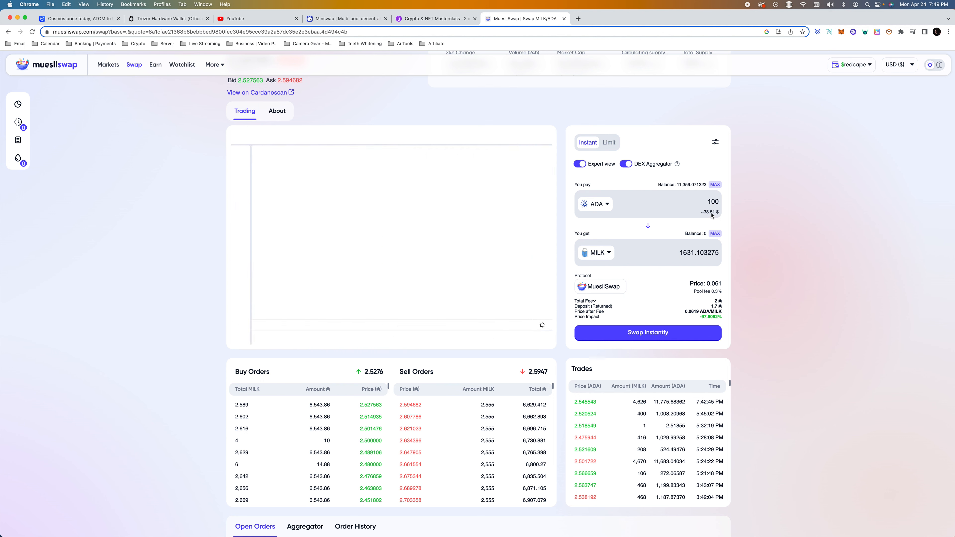
{"action": "double_click", "coordinate": [711, 201]}
{"action": "type", "text": "1"}
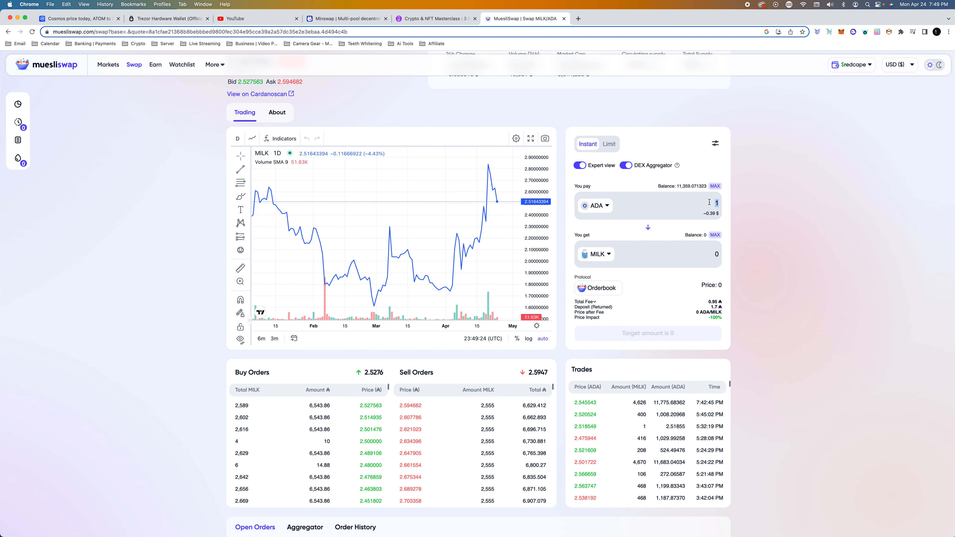
{"action": "type", "text": "10"}
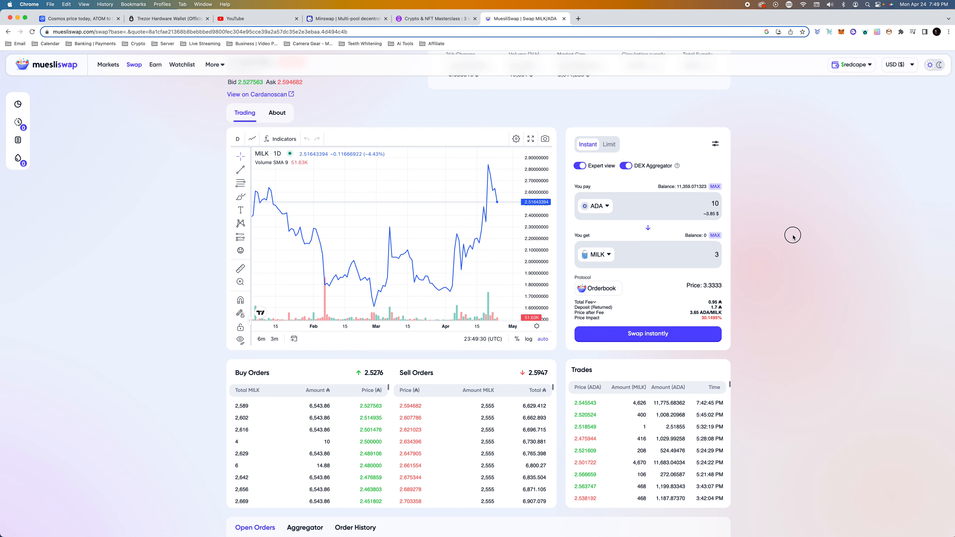
- Look over the MILK/ADA market figures and price chart, and read the token's About description
{"action": "scroll", "coordinate": [782, 245], "scroll_direction": "up", "scroll_amount": 1}
{"action": "scroll", "coordinate": [776, 250], "scroll_direction": "up", "scroll_amount": 3}
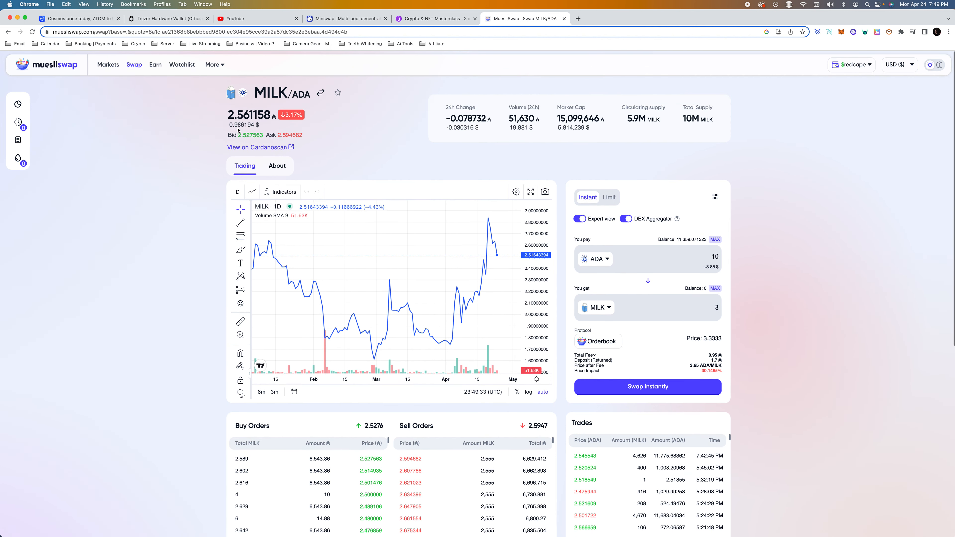
{"action": "scroll", "coordinate": [450, 279], "scroll_direction": "up", "scroll_amount": 3}
{"action": "scroll", "coordinate": [451, 280], "scroll_direction": "down", "scroll_amount": 5}
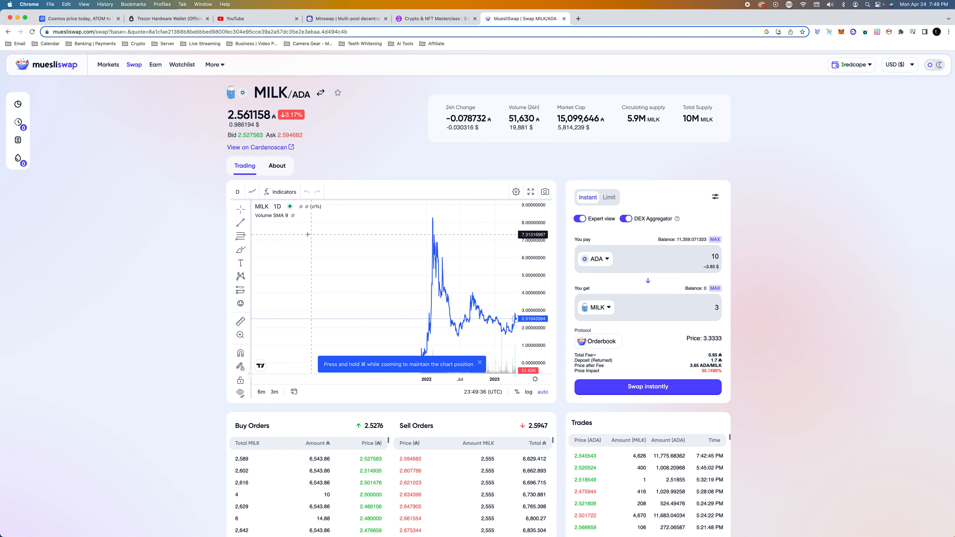
{"action": "left_click", "coordinate": [277, 166]}
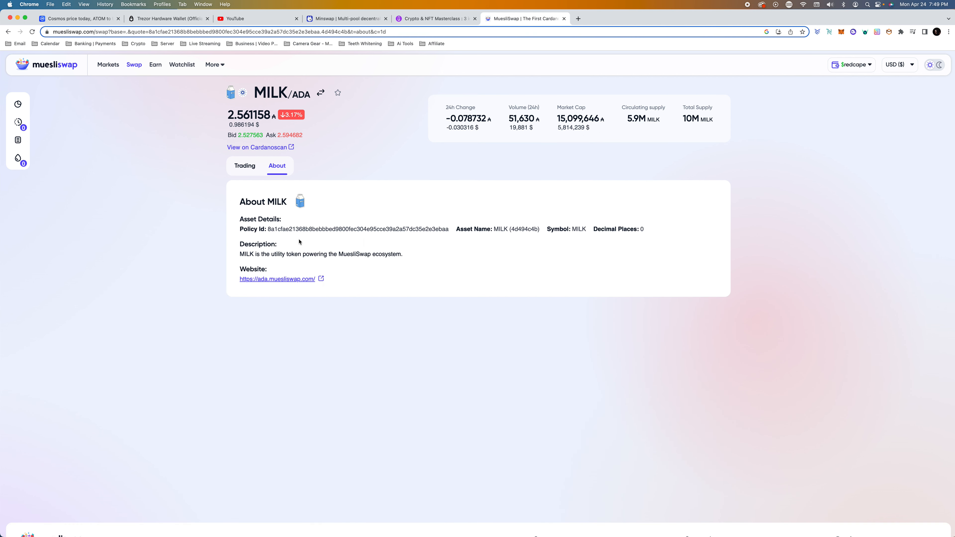
{"action": "left_click_drag", "start_coordinate": [264, 256], "coordinate": [399, 261]}
{"action": "left_click", "coordinate": [407, 255]}
- Visit the website linked in MILK's About information, look through its home page and close it
{"action": "left_click", "coordinate": [289, 281]}
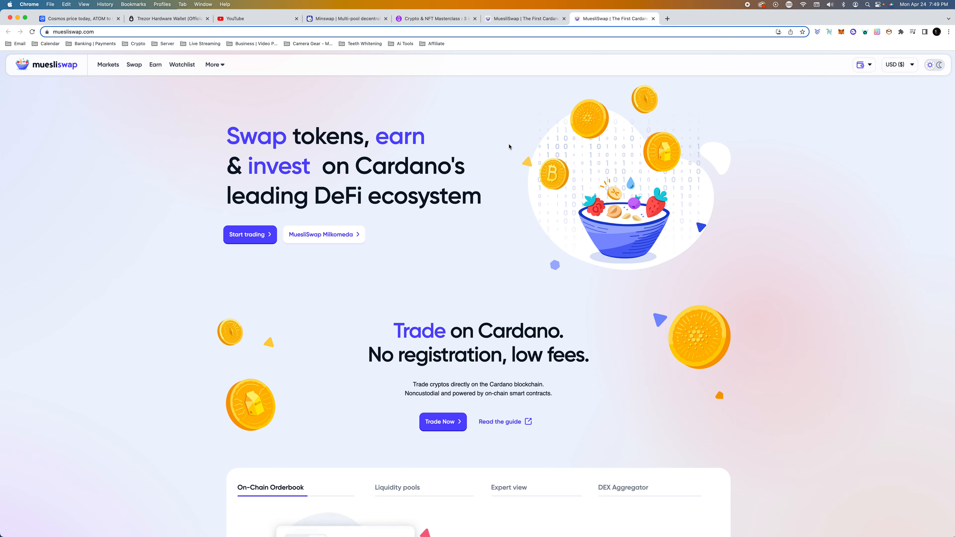
{"action": "scroll", "coordinate": [479, 135], "scroll_direction": "down", "scroll_amount": 10}
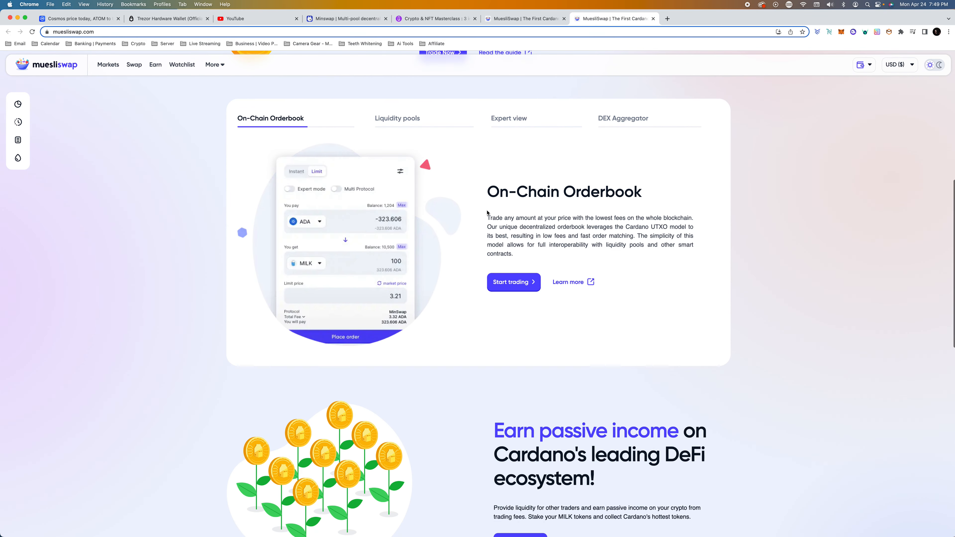
{"action": "scroll", "coordinate": [478, 122], "scroll_direction": "up", "scroll_amount": 10}
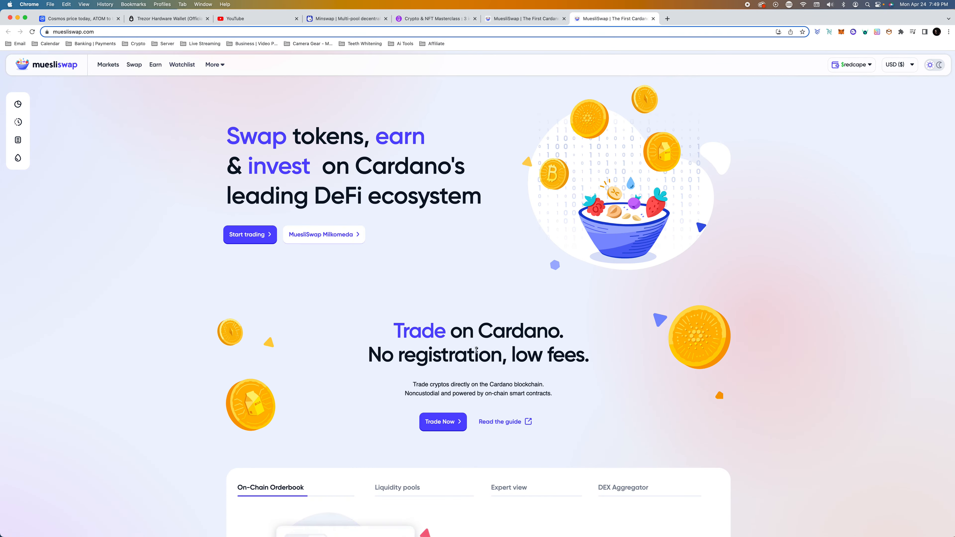
{"action": "scroll", "coordinate": [481, 349], "scroll_direction": "down", "scroll_amount": 20}
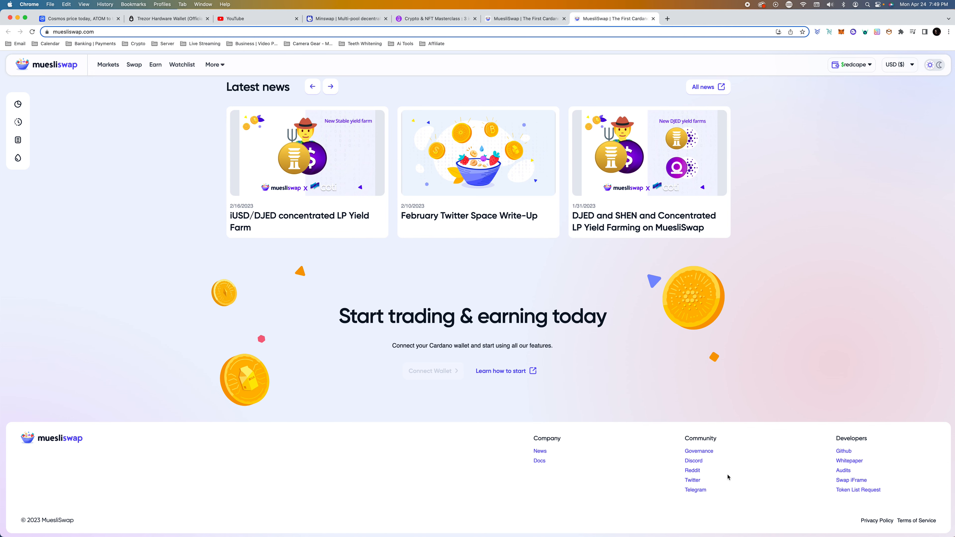
{"action": "scroll", "coordinate": [899, 456], "scroll_direction": "up", "scroll_amount": 20}
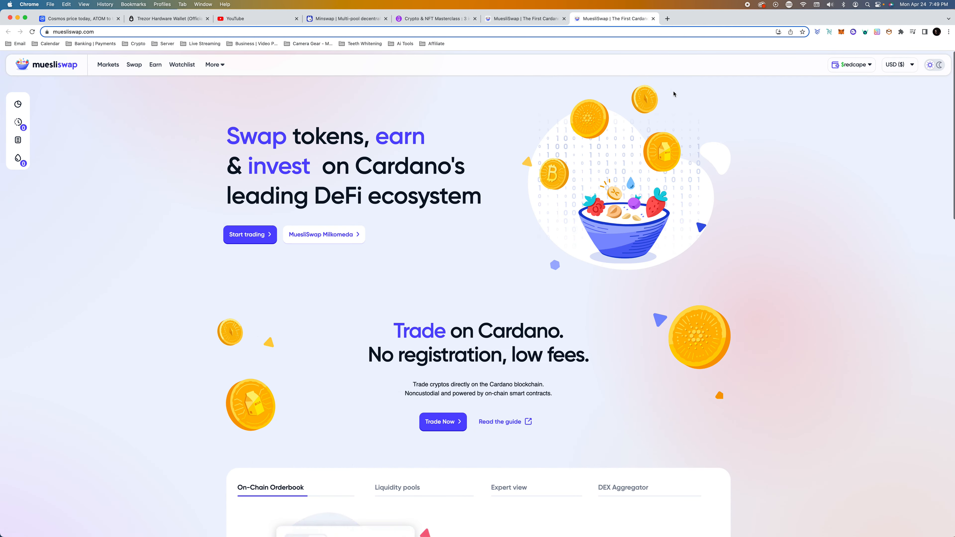
{"action": "left_click", "coordinate": [654, 18]}
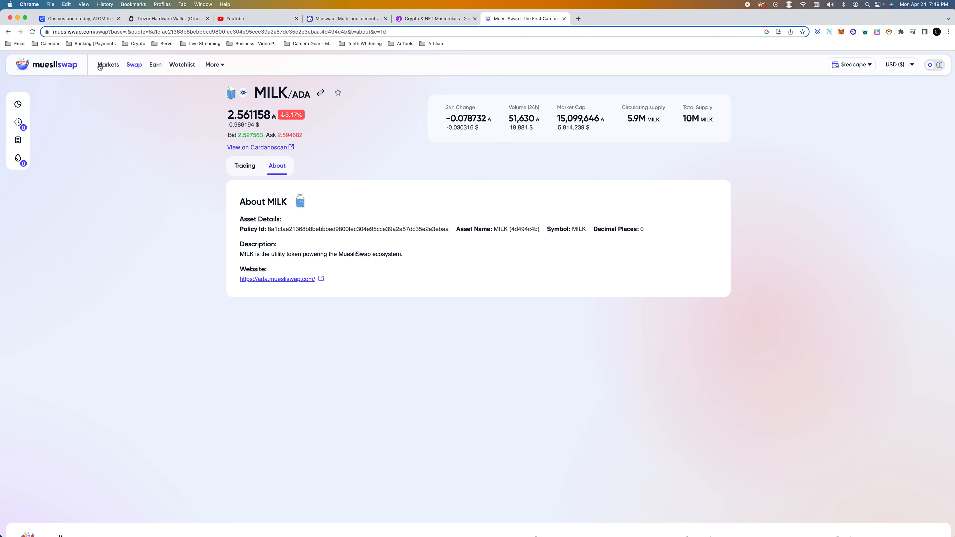
- Return to MILK/ADA trading via the markets and search for copi to choose COPI as the token to receive
{"action": "left_click", "coordinate": [108, 65]}
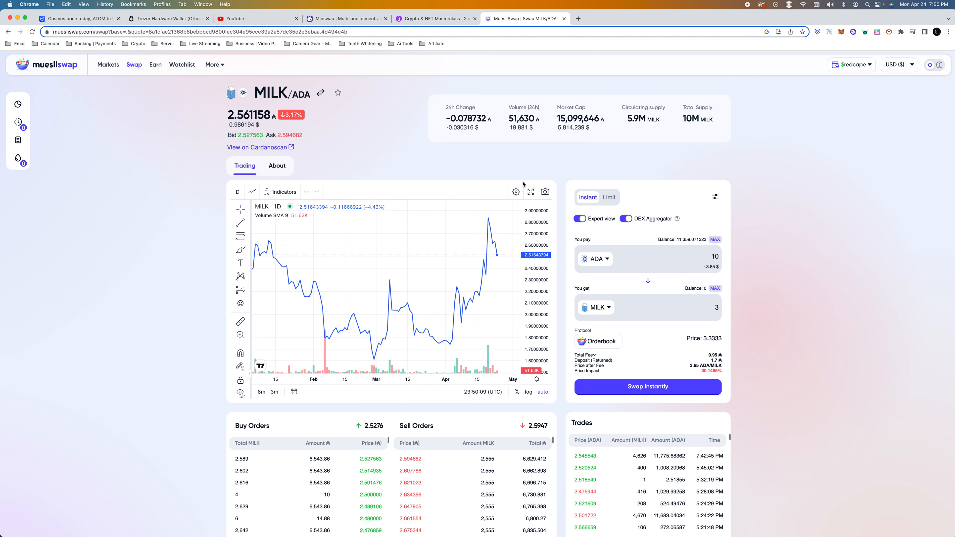
{"action": "left_click", "coordinate": [612, 259]}
{"action": "left_click", "coordinate": [645, 260]}
{"action": "left_click", "coordinate": [609, 307]}
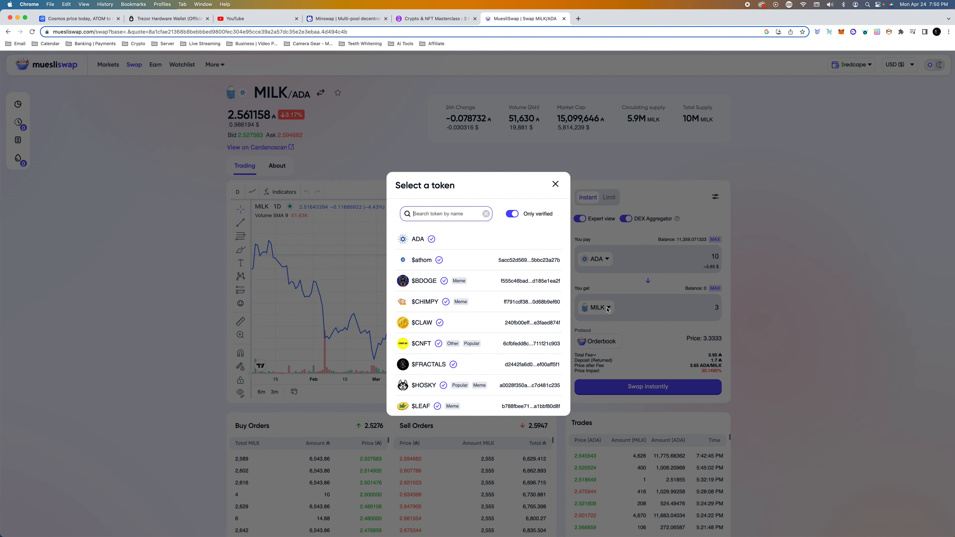
{"action": "scroll", "coordinate": [454, 275], "scroll_direction": "down", "scroll_amount": 10}
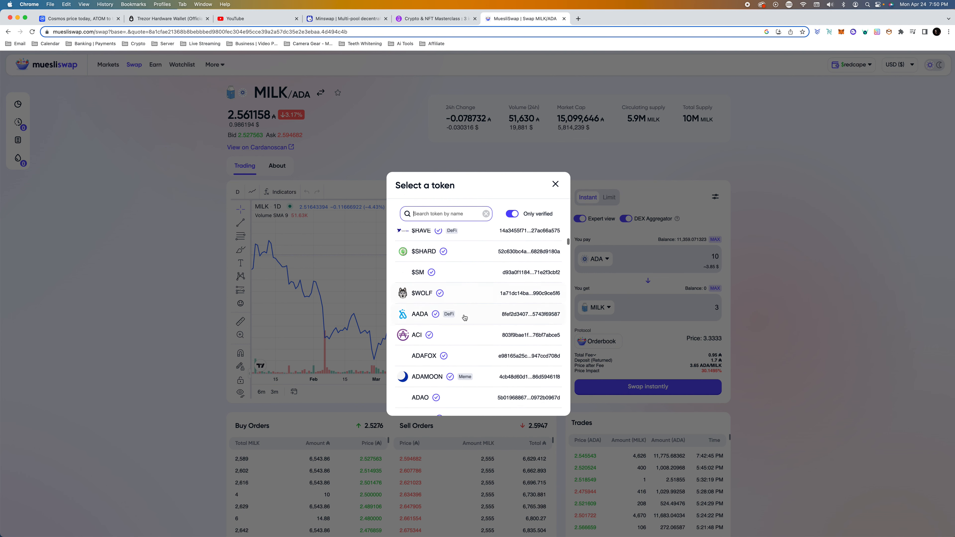
{"action": "type", "text": "co"}
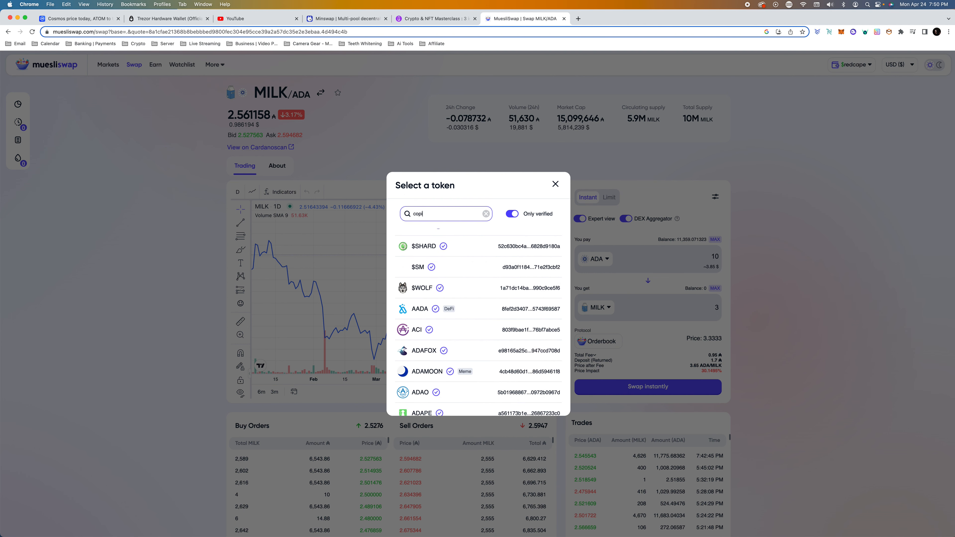
{"action": "type", "text": "pi"}
{"action": "left_click", "coordinate": [504, 281]}
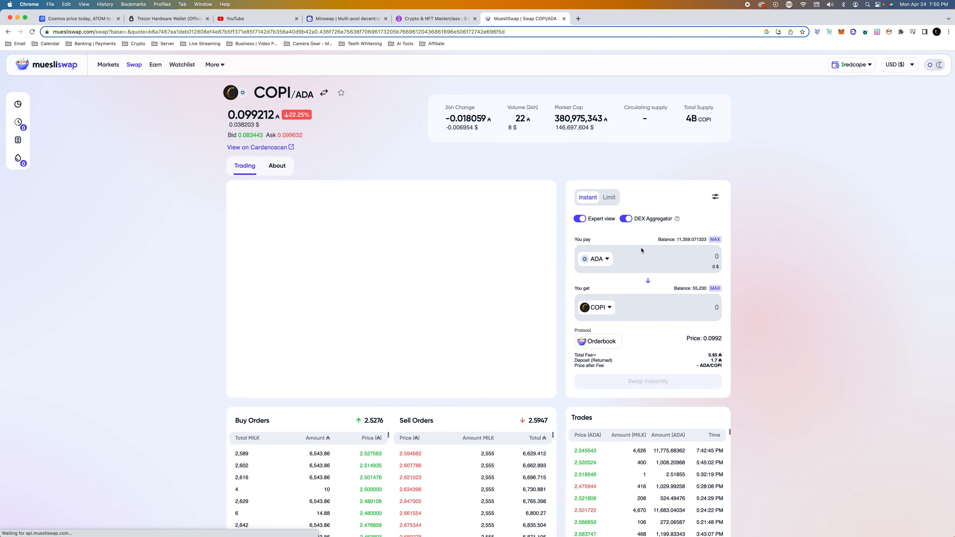
- Set the amount to pay to 250 ADA, request an instant swap to COPI and confirm the trade
{"action": "left_click", "coordinate": [710, 257]}
{"action": "type", "text": "250"}
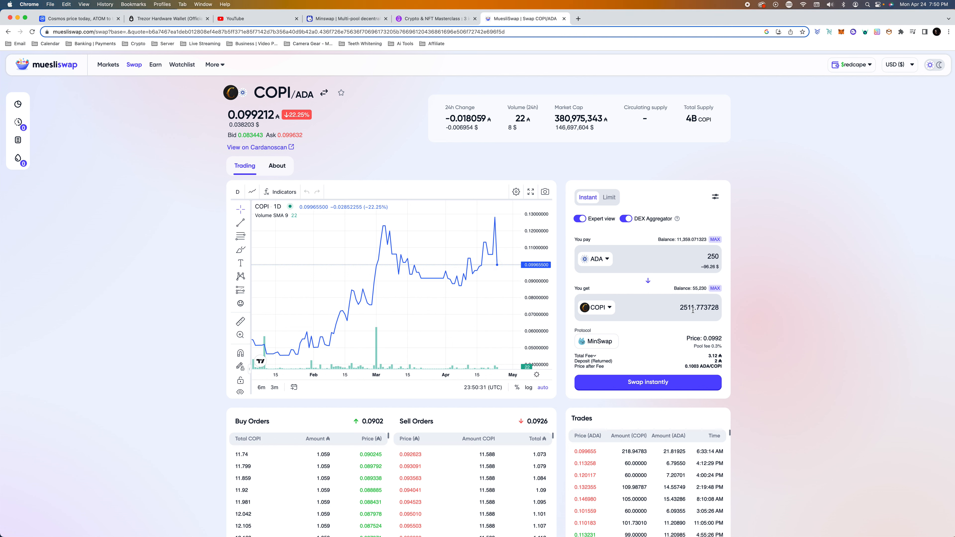
{"action": "left_click", "coordinate": [645, 384]}
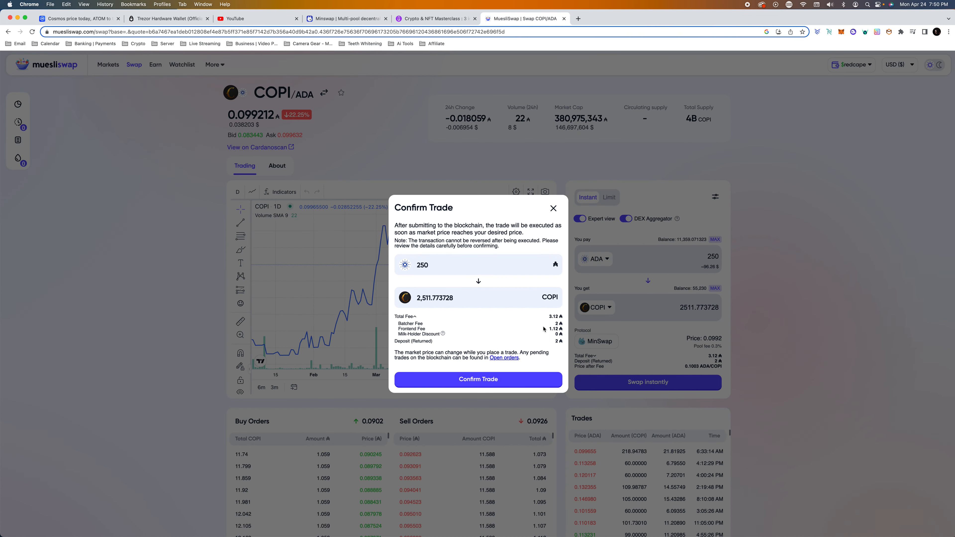
{"action": "left_click", "coordinate": [483, 381]}
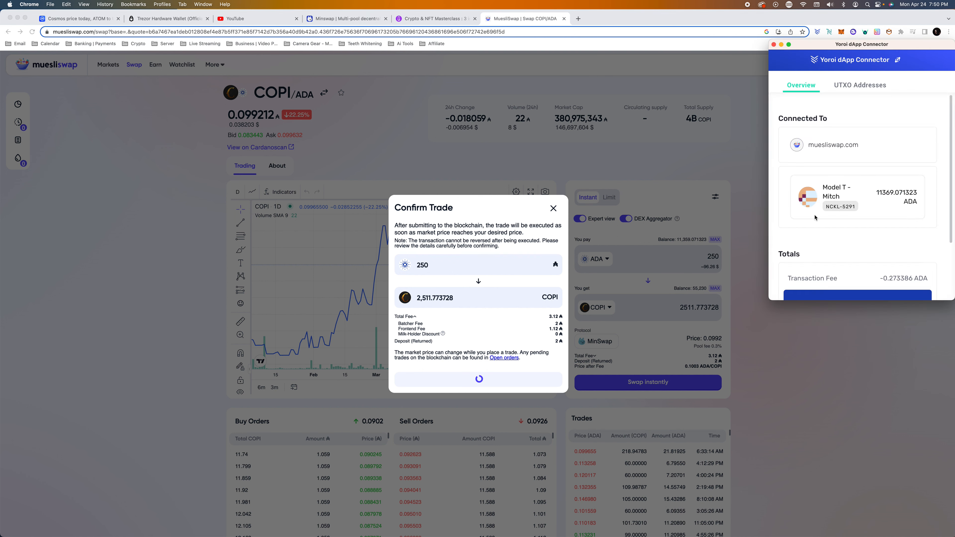
- Review the transaction totals in the Yoroi dApp Connector and try to confirm it on the Trezor, retrying after closing the Trezor Connect page
{"action": "scroll", "coordinate": [827, 203], "scroll_direction": "down", "scroll_amount": 2}
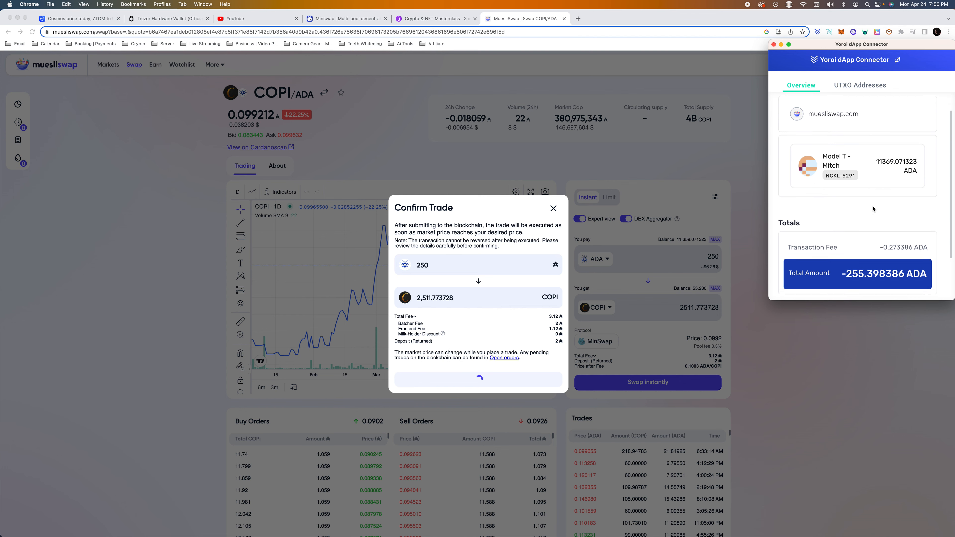
{"action": "scroll", "coordinate": [868, 167], "scroll_direction": "down", "scroll_amount": 2}
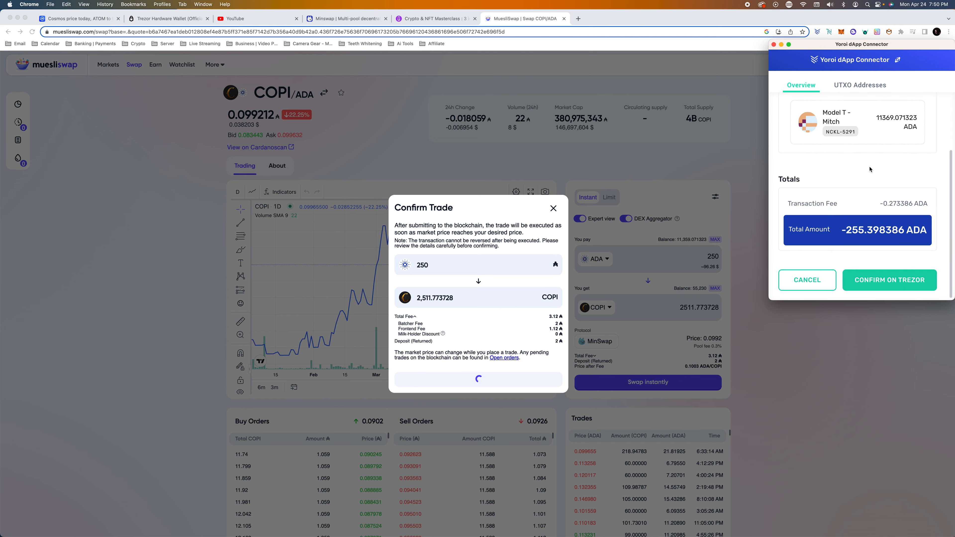
{"action": "left_click", "coordinate": [870, 286]}
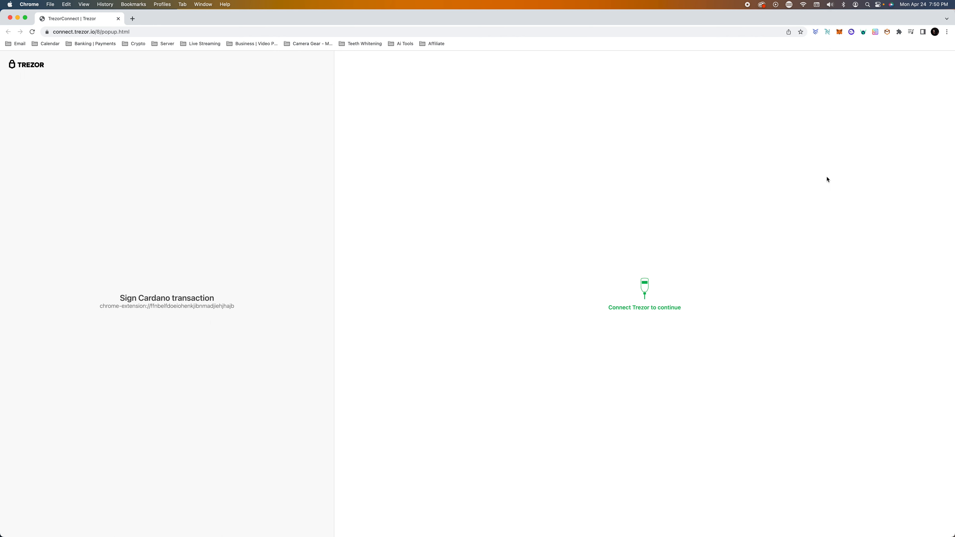
{"action": "key", "text": "super+w"}
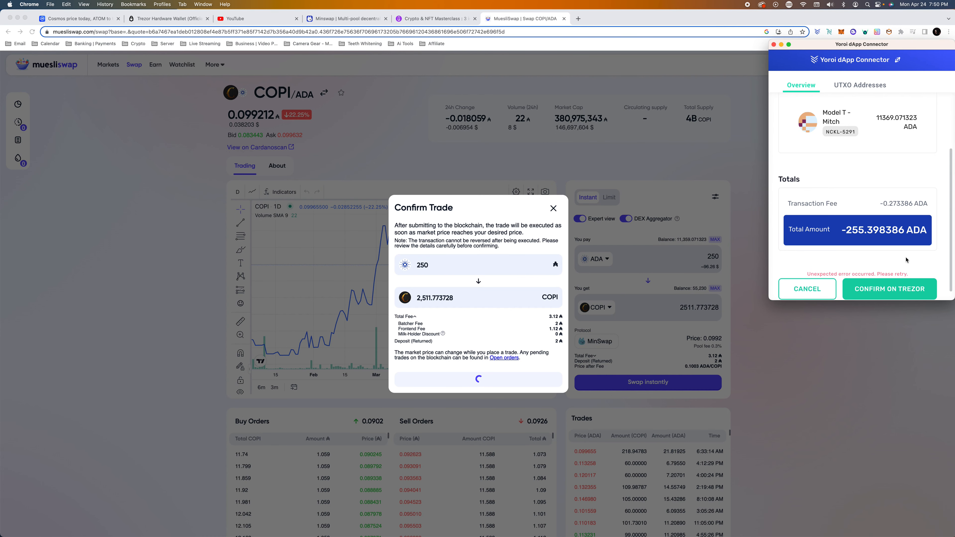
{"action": "scroll", "coordinate": [887, 207], "scroll_direction": "down", "scroll_amount": 1}
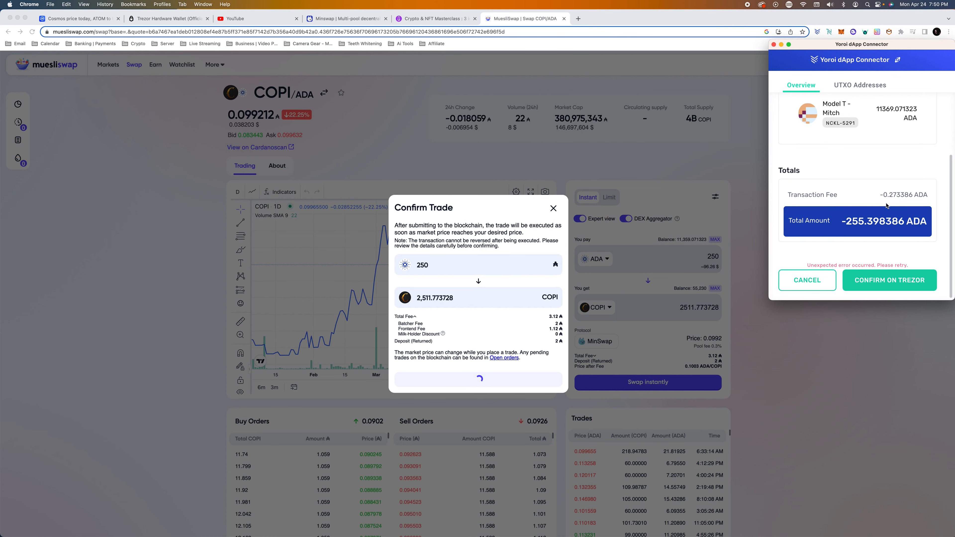
{"action": "left_click", "coordinate": [880, 282]}
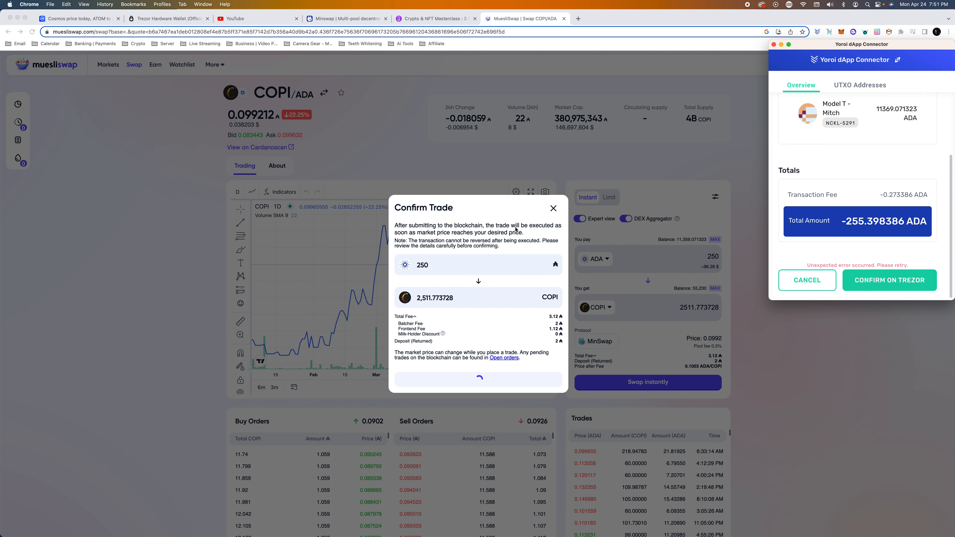
- Switch between the open windows to bring the Yoroi dApp Connector back in front of the trade confirmation
{"action": "left_click", "coordinate": [521, 251]}
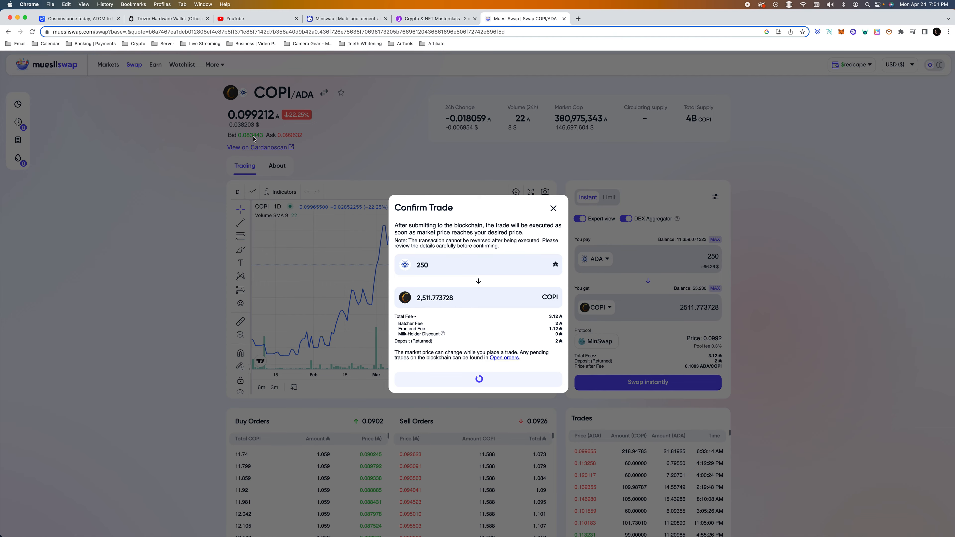
{"action": "key", "text": "ctrl+Up"}
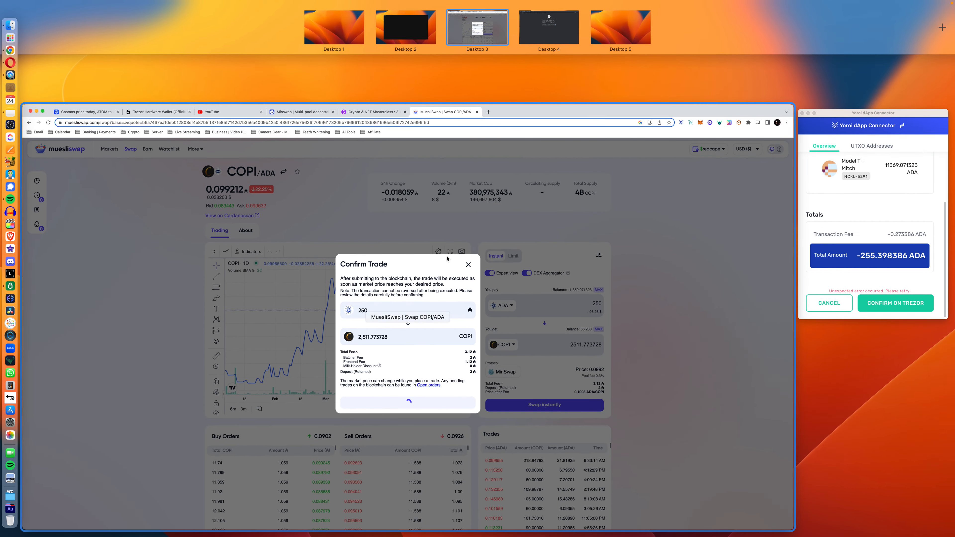
{"action": "left_click", "coordinate": [446, 259]}
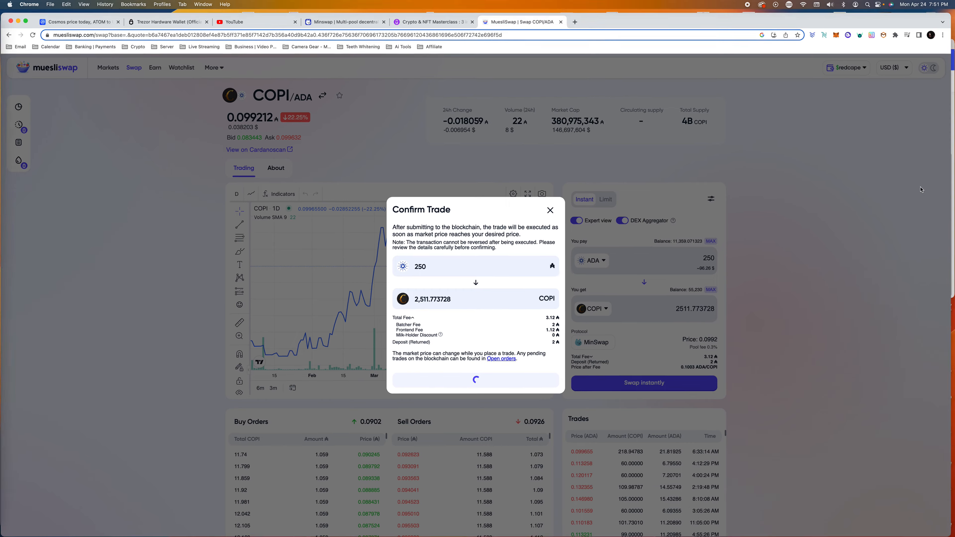
{"action": "key", "text": "ctrl+Up"}
{"action": "left_click", "coordinate": [904, 193]}
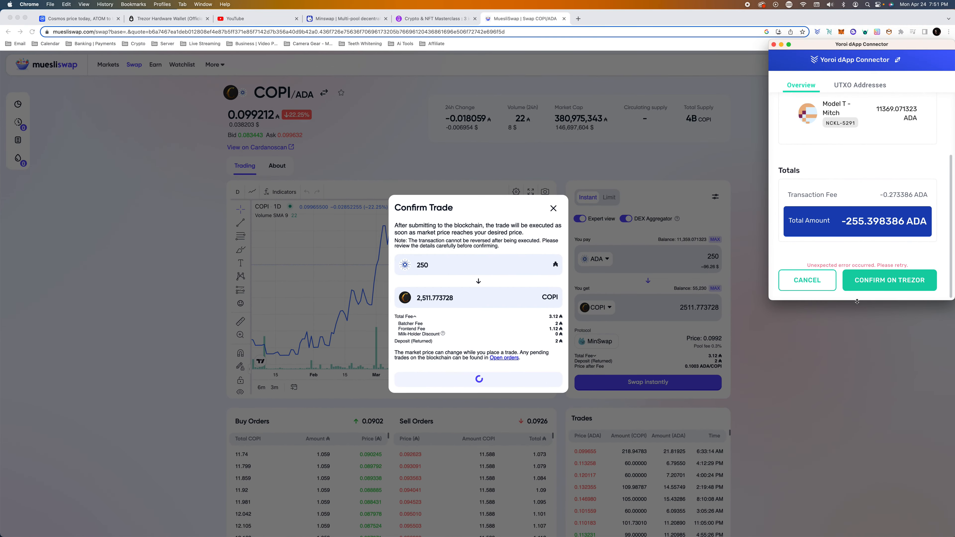
- Cancel the pending request in the Yoroi dApp Connector and resubmit the 250 ADA to COPI trade
{"action": "left_click", "coordinate": [805, 280]}
{"action": "left_click", "coordinate": [473, 380]}
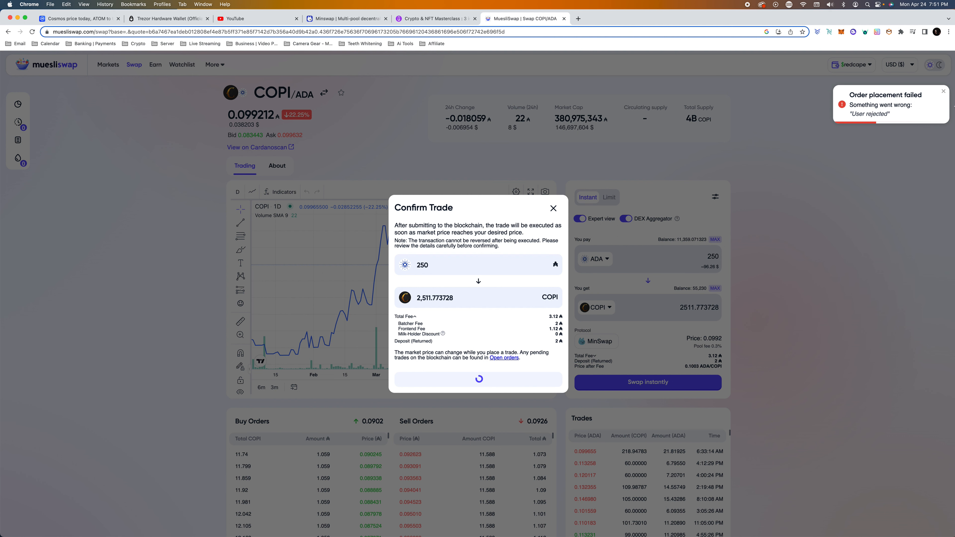
{"action": "left_click", "coordinate": [943, 91]}
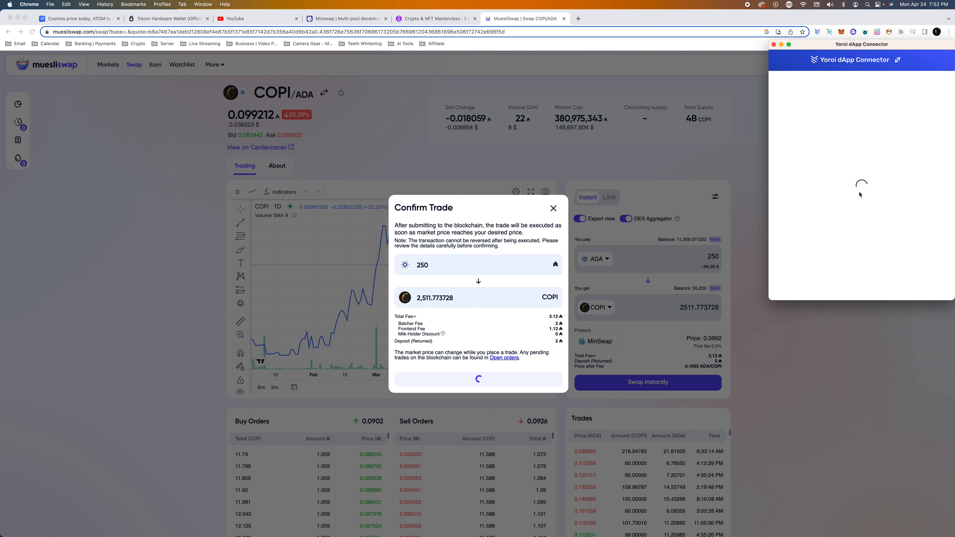
- Review the totals of the resubmitted transaction, confirm it on the Trezor and dismiss the order notification
{"action": "scroll", "coordinate": [876, 241], "scroll_direction": "down", "scroll_amount": 3}
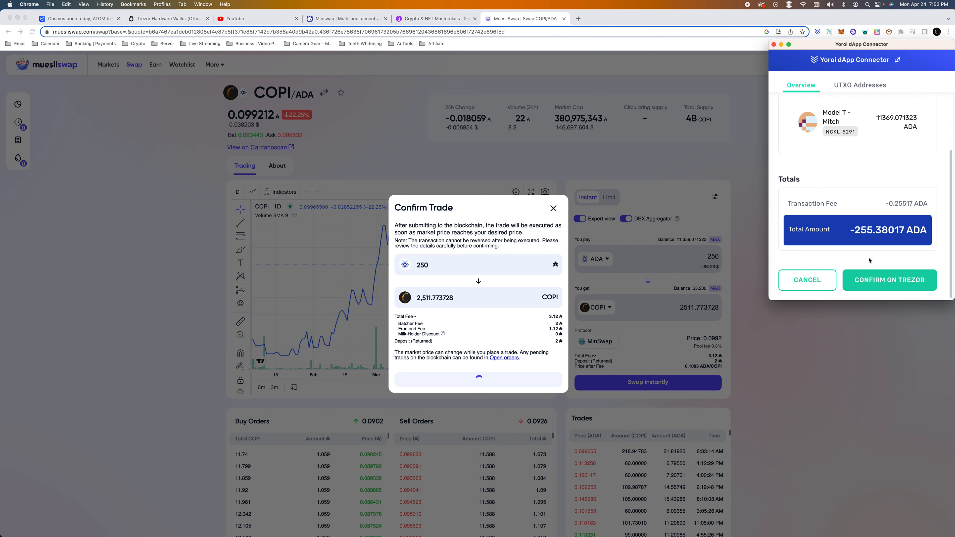
{"action": "left_click", "coordinate": [883, 286]}
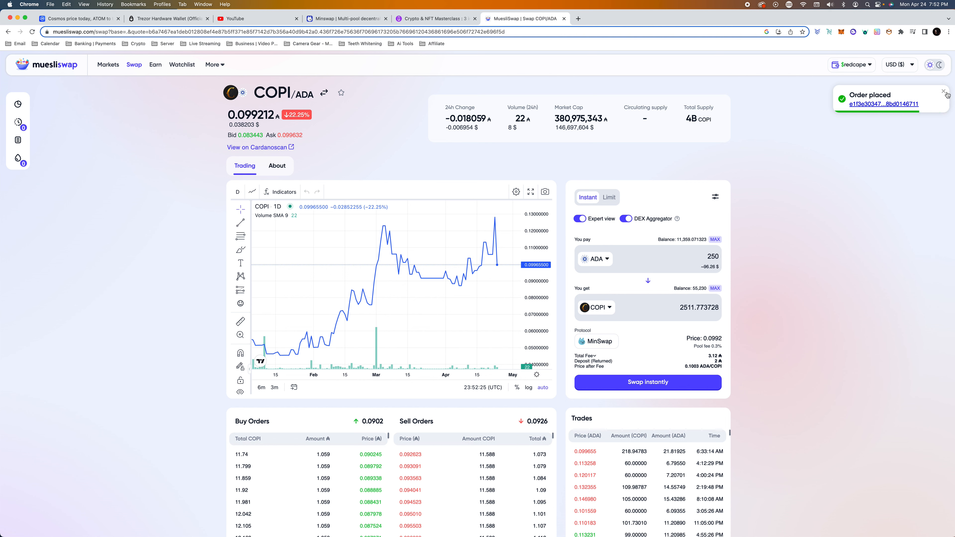
{"action": "left_click", "coordinate": [944, 92]}
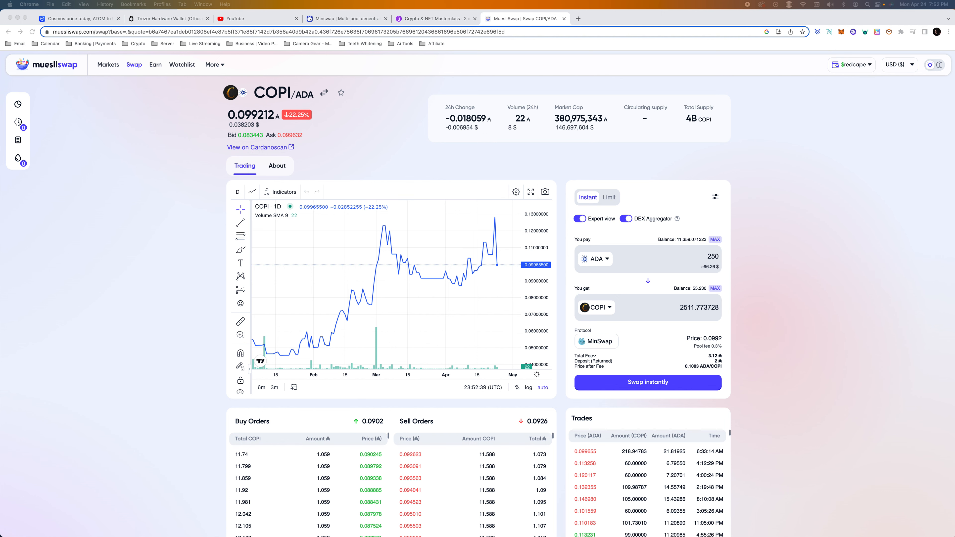
- Bring the pool.pm wallet page into the main browser window and check its Cornucopias Token and ADA balances, reloading the page
{"action": "left_click_drag", "start_coordinate": [892, 56], "coordinate": [743, 25]}
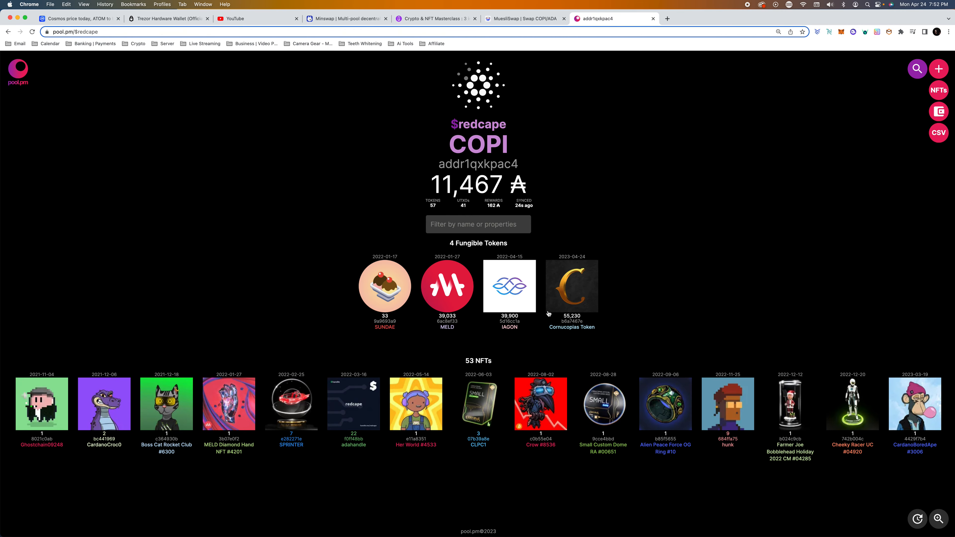
{"action": "left_click_drag", "start_coordinate": [564, 317], "coordinate": [582, 317]}
{"action": "left_click", "coordinate": [584, 318]}
{"action": "left_click", "coordinate": [32, 32]}
{"action": "left_click_drag", "start_coordinate": [432, 185], "coordinate": [500, 185]}
{"action": "left_click", "coordinate": [454, 187]}
{"action": "key", "text": "super+r"}
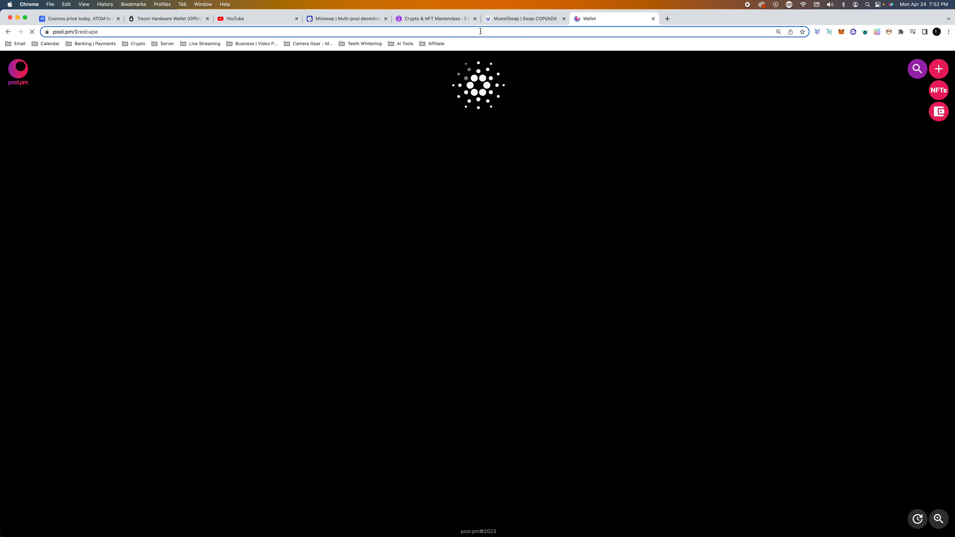
- Return to MuesliSwap and look through the open orderbook, aggregator and liquidity orders
{"action": "left_click", "coordinate": [513, 21]}
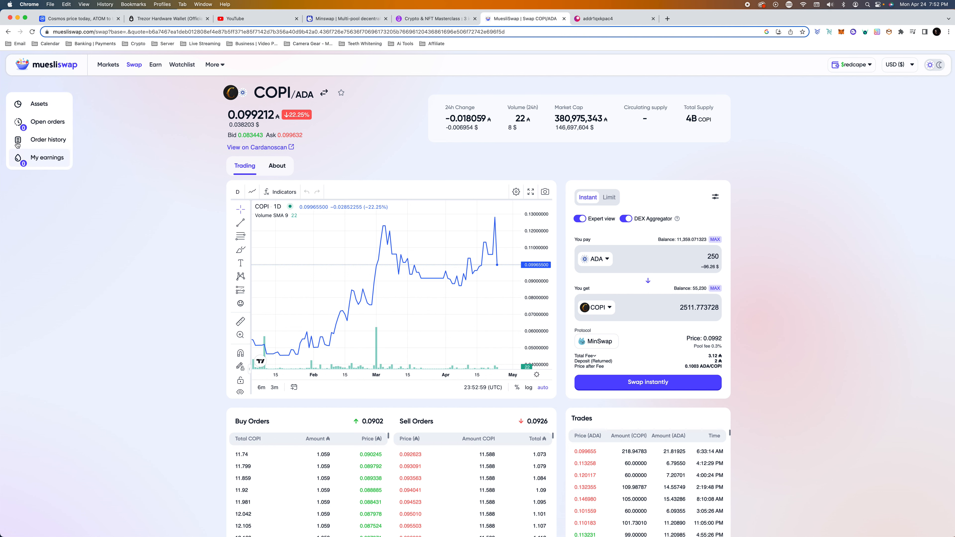
{"action": "left_click", "coordinate": [30, 122]}
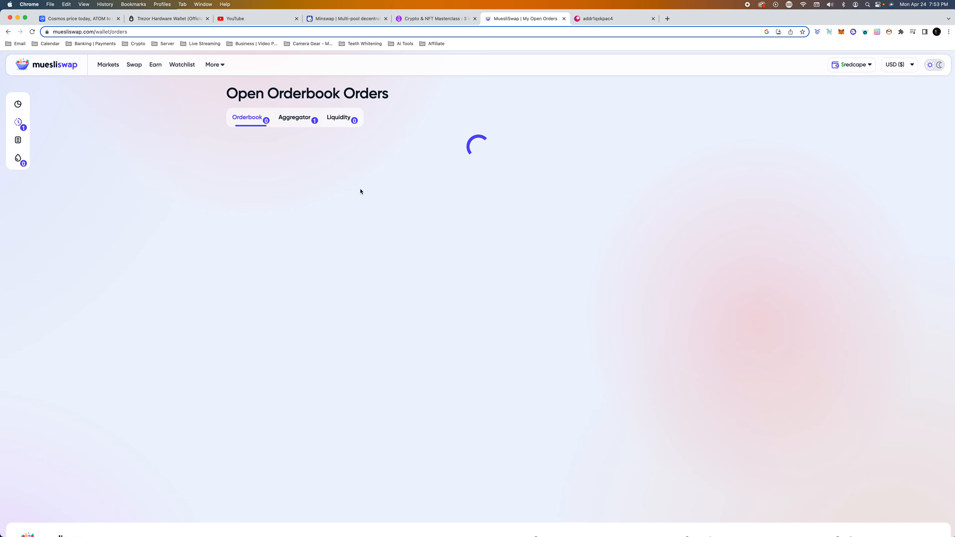
{"action": "left_click", "coordinate": [294, 119]}
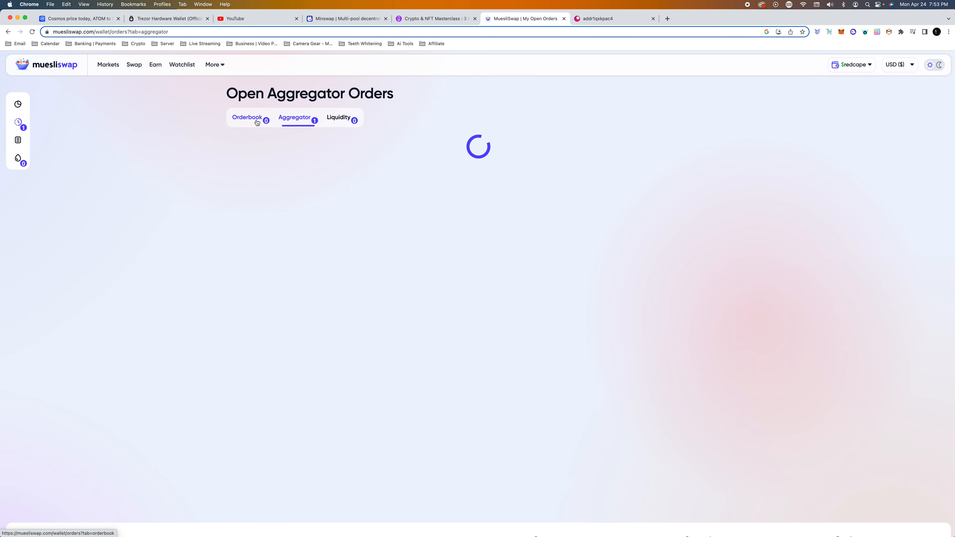
{"action": "left_click", "coordinate": [254, 121]}
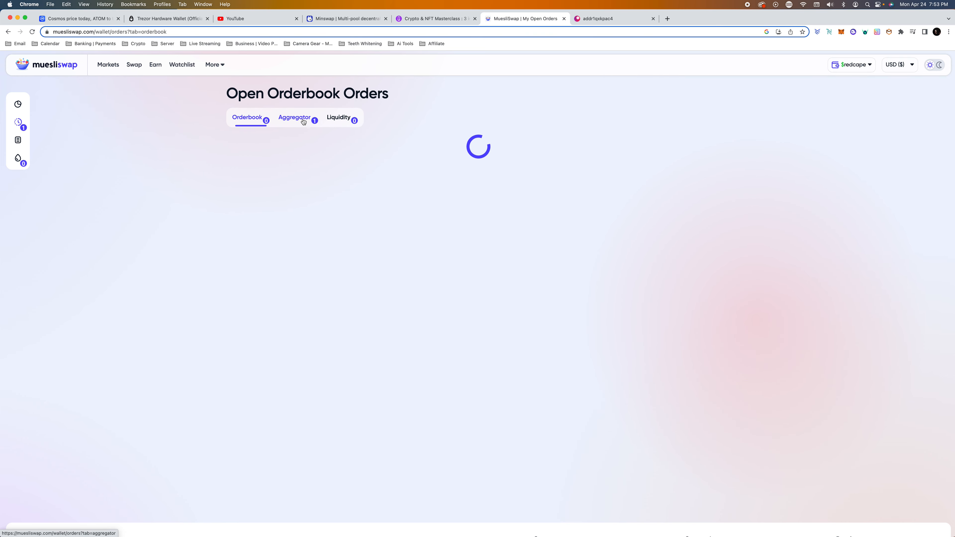
{"action": "left_click", "coordinate": [295, 118]}
{"action": "left_click", "coordinate": [338, 120]}
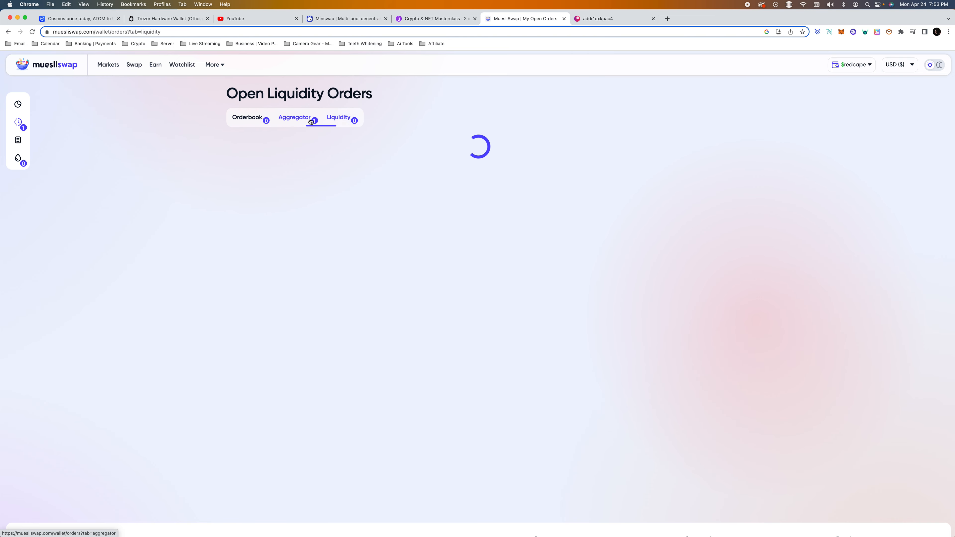
- Open the MuesliSwap order history and reload the page
{"action": "mouse_move", "coordinate": [19, 122]}
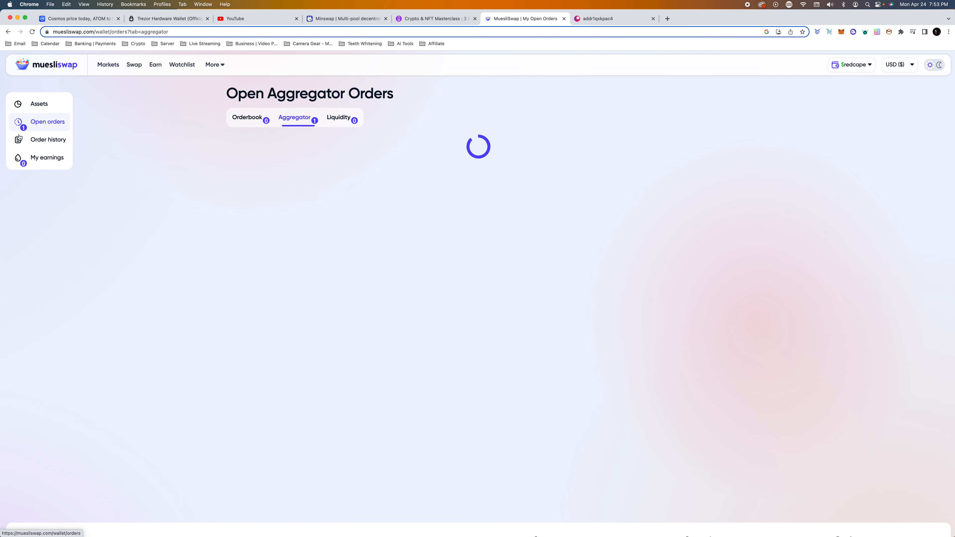
{"action": "left_click", "coordinate": [22, 141]}
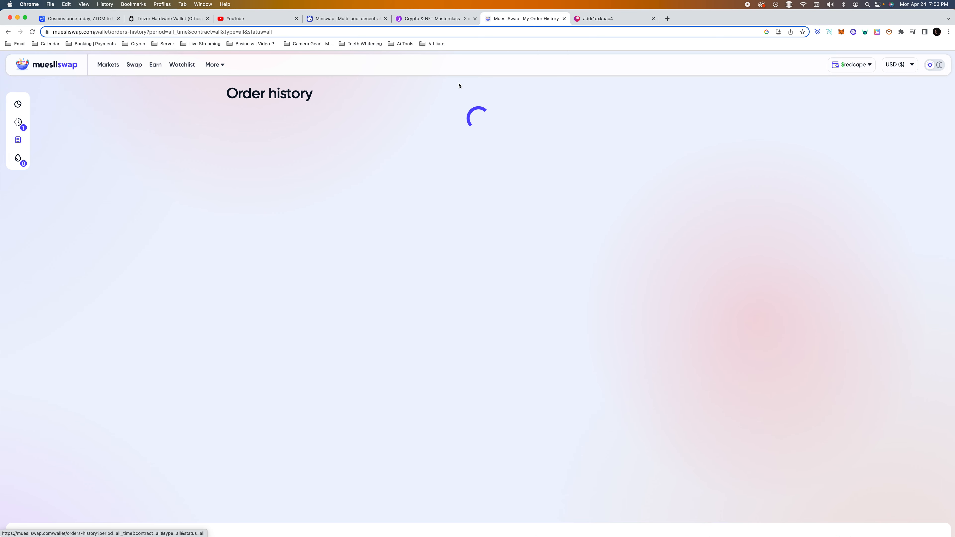
{"action": "left_click", "coordinate": [32, 32]}
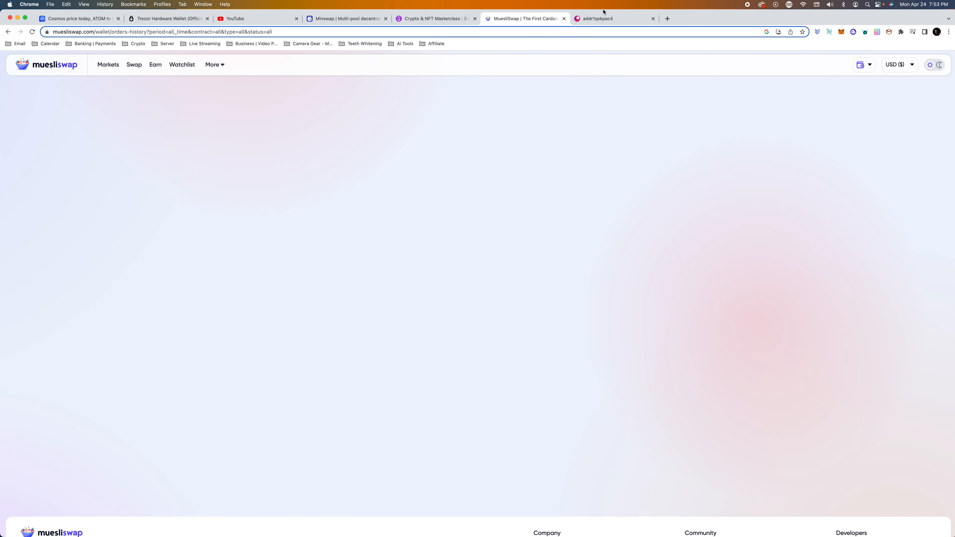
- Check the wallet's ADA balance on pool.pm and go back to the open orders in MuesliSwap
{"action": "left_click", "coordinate": [641, 24]}
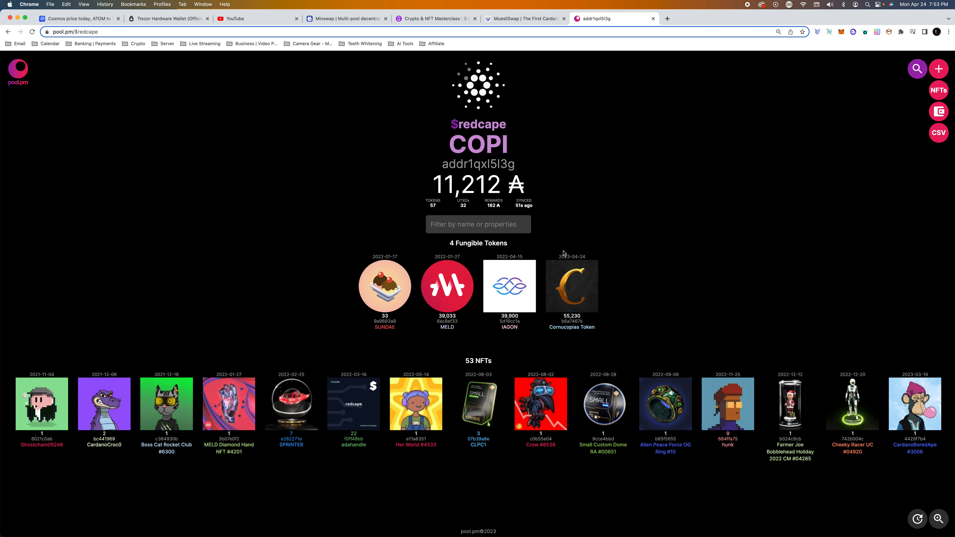
{"action": "left_click_drag", "start_coordinate": [452, 184], "coordinate": [504, 184]}
{"action": "left_click", "coordinate": [497, 183]}
{"action": "left_click", "coordinate": [522, 21]}
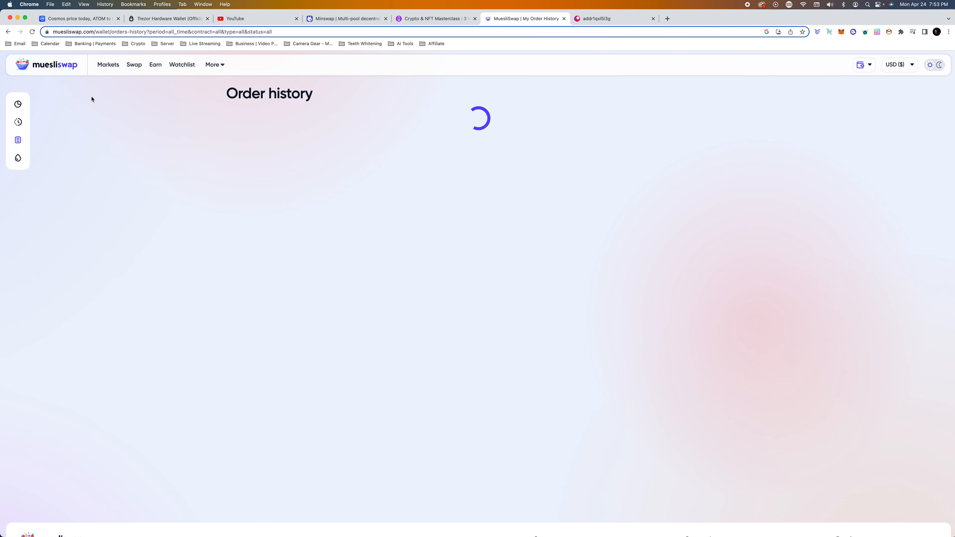
{"action": "mouse_move", "coordinate": [22, 109]}
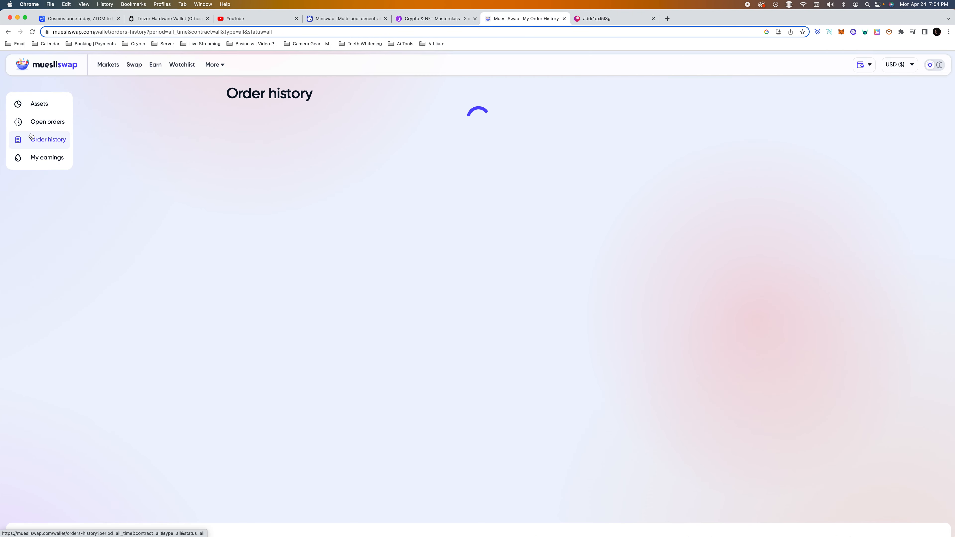
{"action": "left_click", "coordinate": [31, 127]}
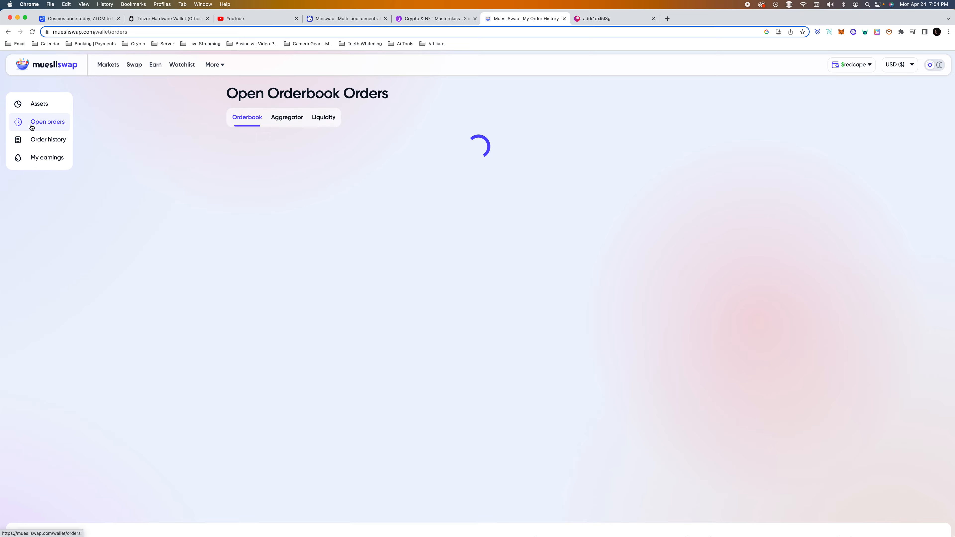
- Check the Cornucopias Token balance on pool.pm, reload it for an updated amount and return to MuesliSwap's open orders
{"action": "left_click", "coordinate": [631, 21]}
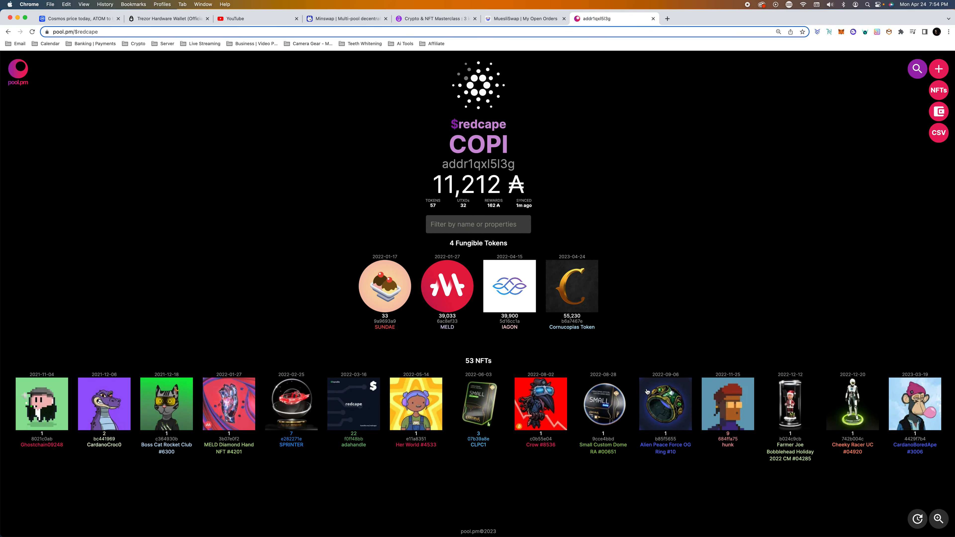
{"action": "left_click_drag", "start_coordinate": [564, 316], "coordinate": [580, 317]}
{"action": "left_click", "coordinate": [579, 317]}
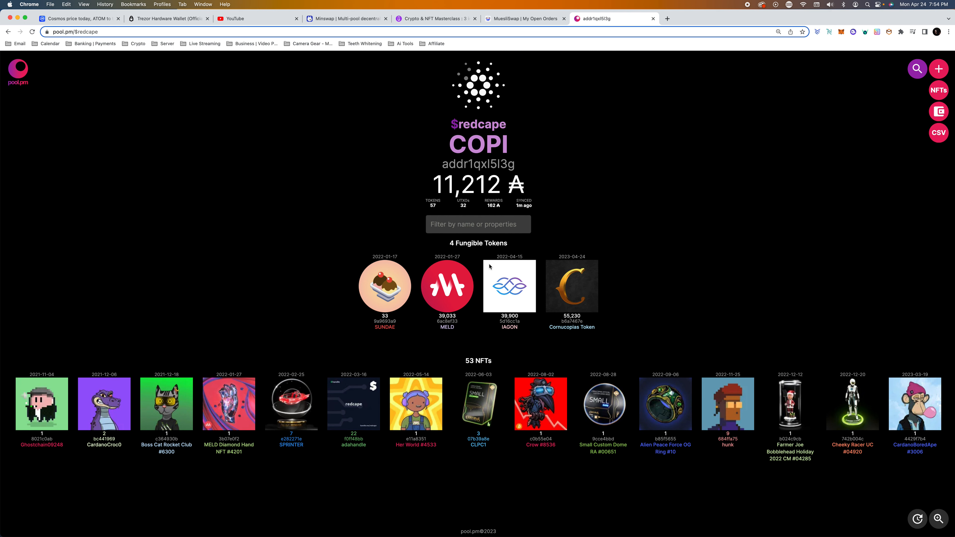
{"action": "left_click", "coordinate": [32, 31]}
{"action": "left_click_drag", "start_coordinate": [563, 318], "coordinate": [585, 317]}
{"action": "left_click", "coordinate": [538, 22]}
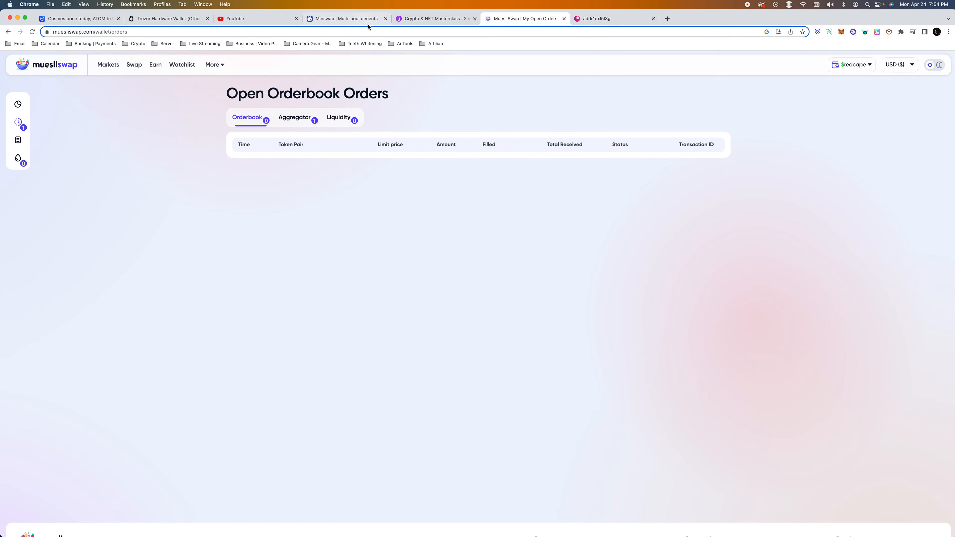
- Reload the Crypto & NFT Masterclass course page on Udemy and collapse its Introduction section
{"action": "left_click", "coordinate": [447, 20]}
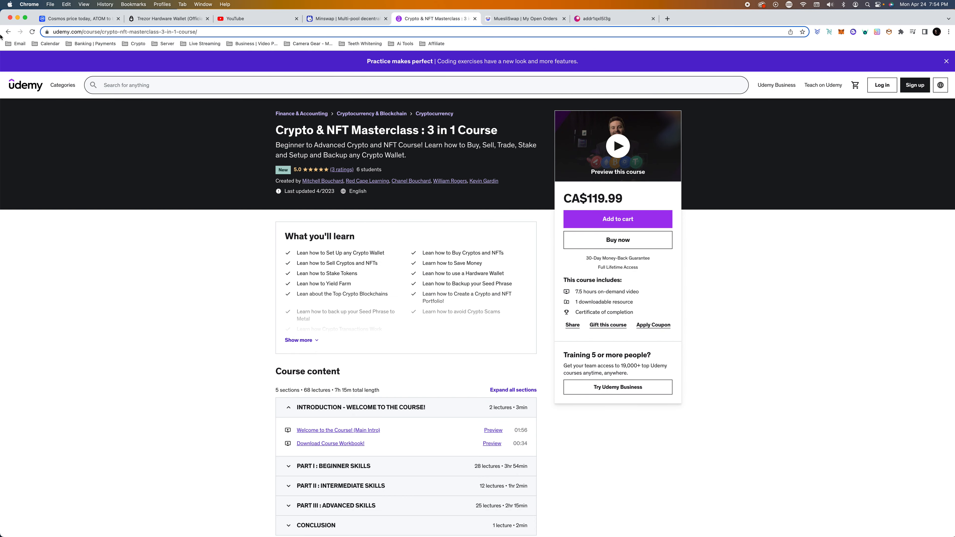
{"action": "left_click", "coordinate": [32, 32]}
{"action": "left_click", "coordinate": [287, 409]}
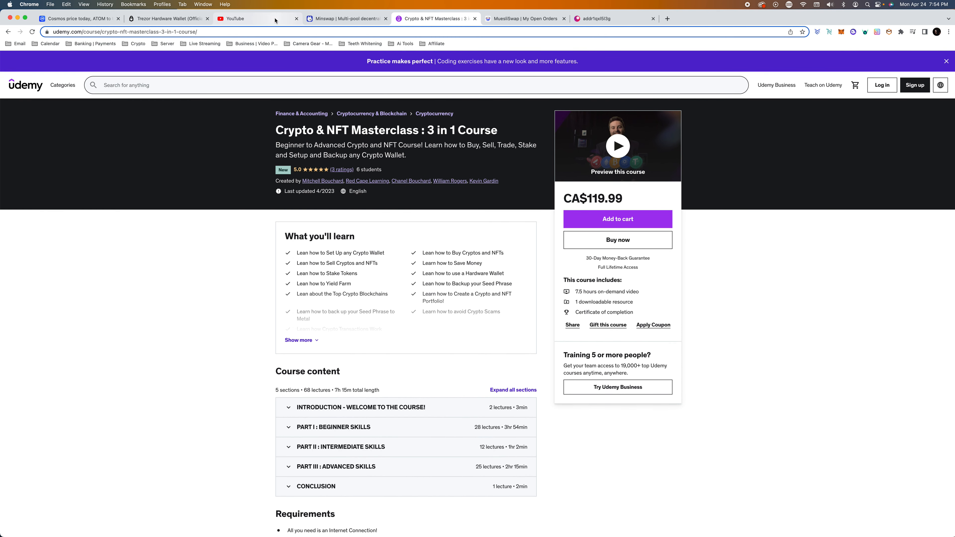
- Switch to the trezor.io page and look over the hardware wallets it presents
{"action": "left_click", "coordinate": [169, 18]}
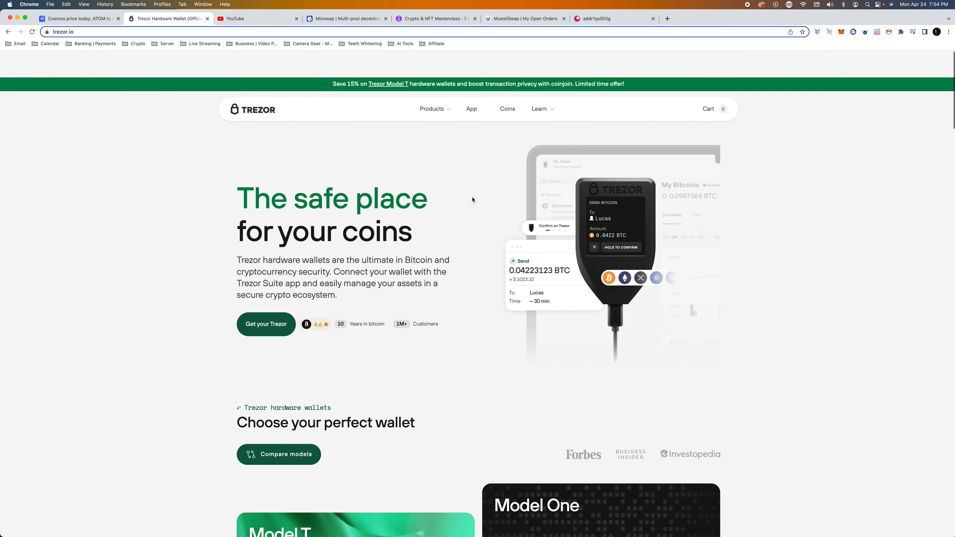
{"action": "scroll", "coordinate": [357, 169], "scroll_direction": "down", "scroll_amount": 6}
{"action": "scroll", "coordinate": [357, 169], "scroll_direction": "down", "scroll_amount": 3}
{"action": "scroll", "coordinate": [357, 169], "scroll_direction": "up", "scroll_amount": 10}
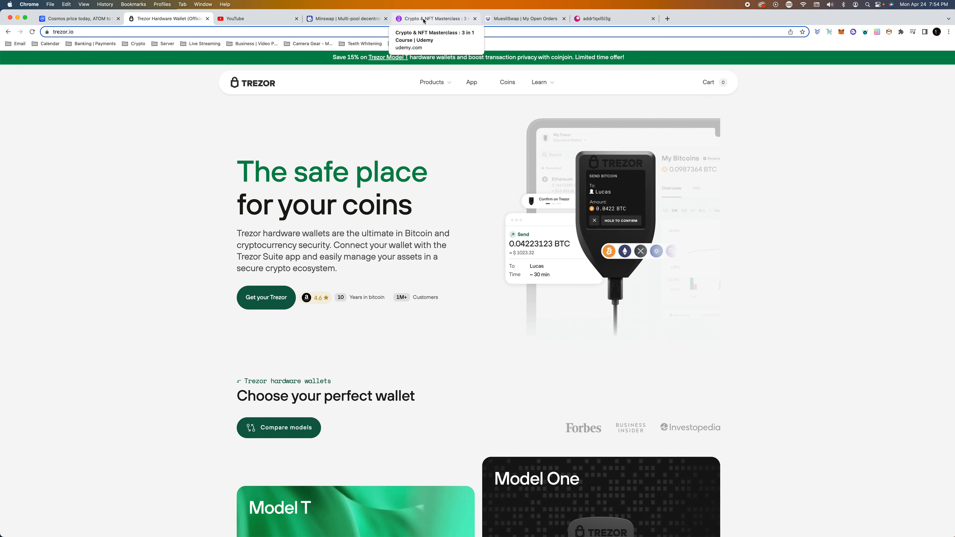
- Check the Cornucopias Token balance on pool.pm again and go to the MuesliSwap home page
{"action": "left_click", "coordinate": [599, 19]}
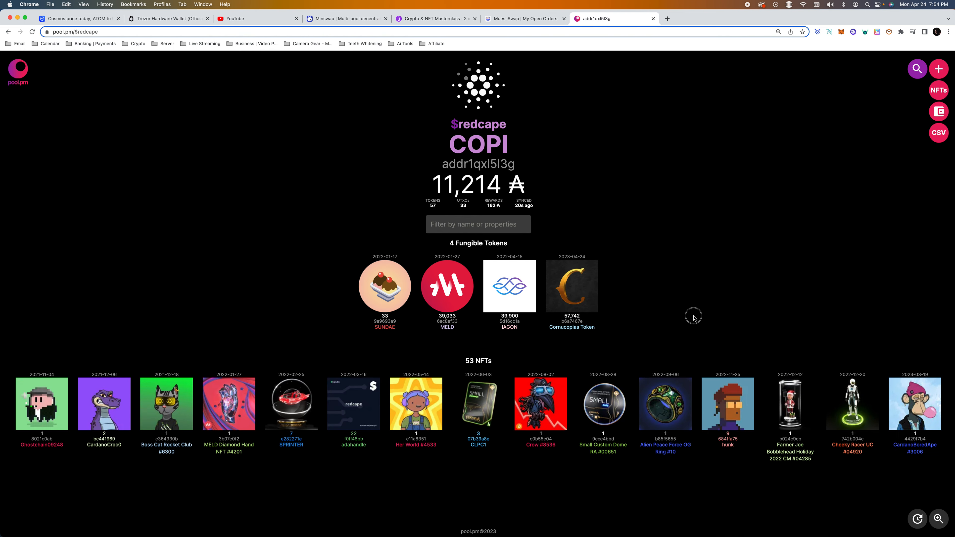
{"action": "double_click", "coordinate": [571, 315]}
{"action": "left_click", "coordinate": [616, 315]}
{"action": "left_click", "coordinate": [519, 19]}
{"action": "left_click", "coordinate": [56, 67]}
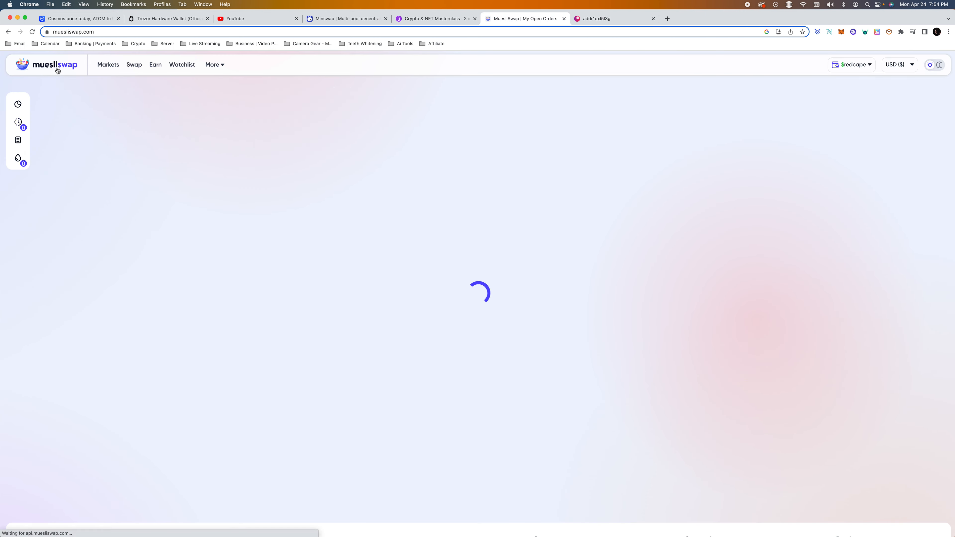